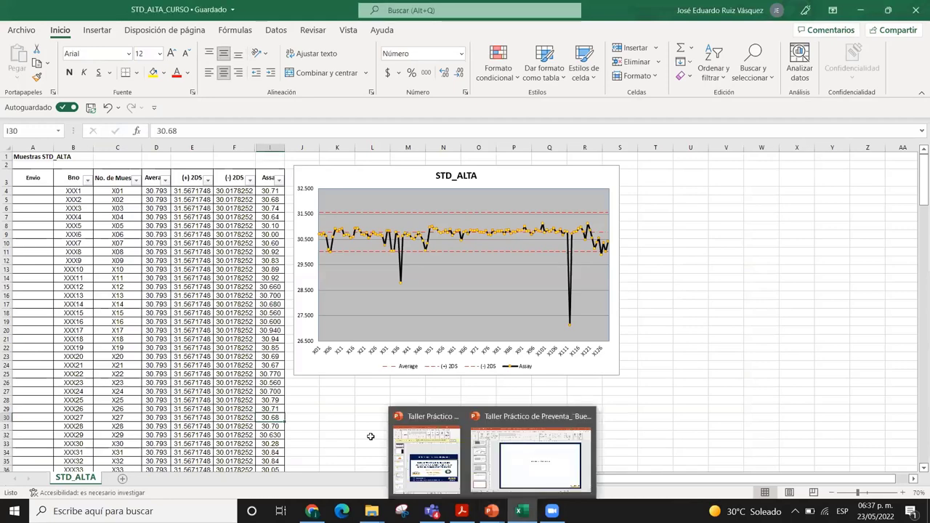
Examine the Bno, sample number and (+) 2DS columns of the STD_ALTA sample table
{"action": "left_click_drag", "start_coordinate": [852, 493], "coordinate": [864, 494]}
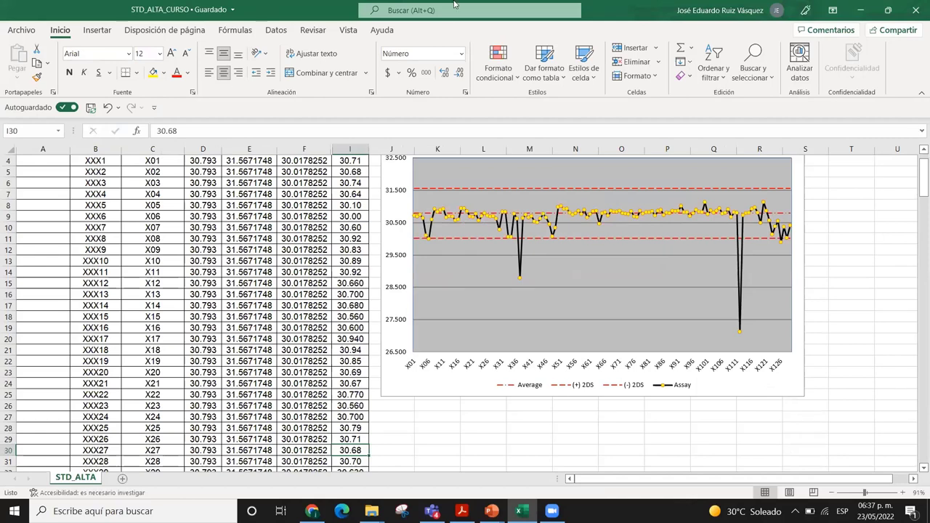
{"action": "left_click", "coordinate": [249, 261]}
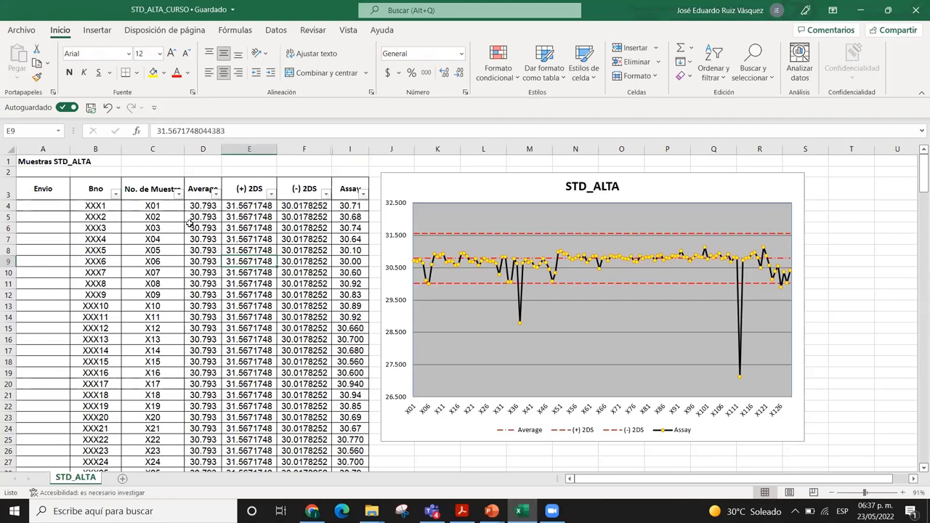
{"action": "left_click", "coordinate": [161, 216]}
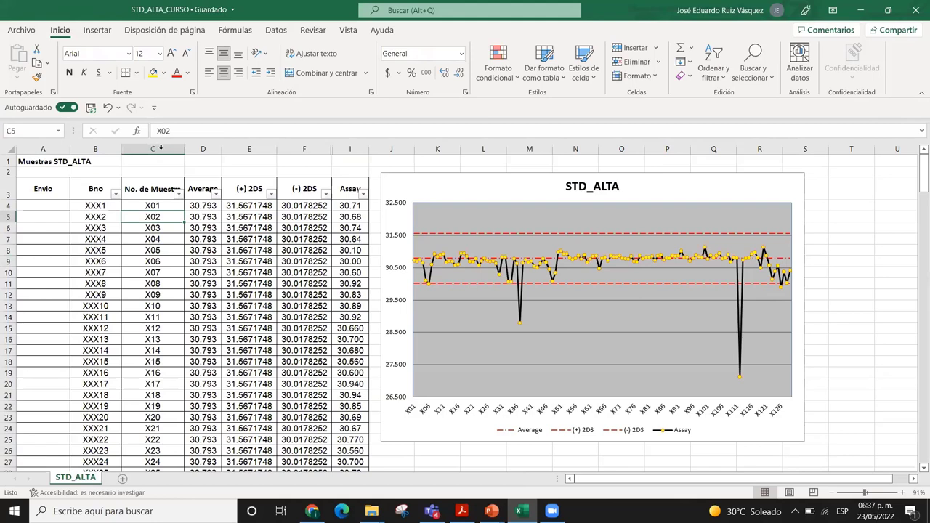
{"action": "left_click", "coordinate": [160, 148]}
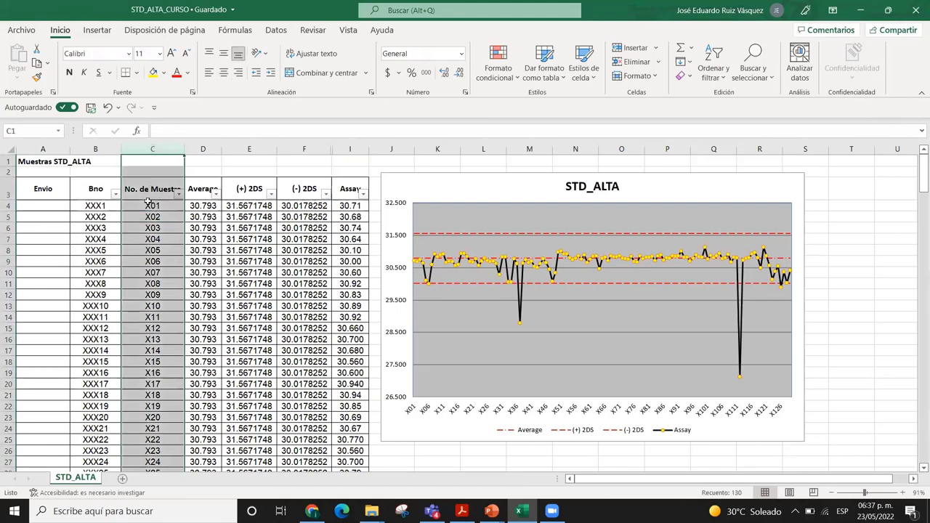
{"action": "left_click", "coordinate": [101, 189]}
{"action": "left_click", "coordinate": [105, 207]}
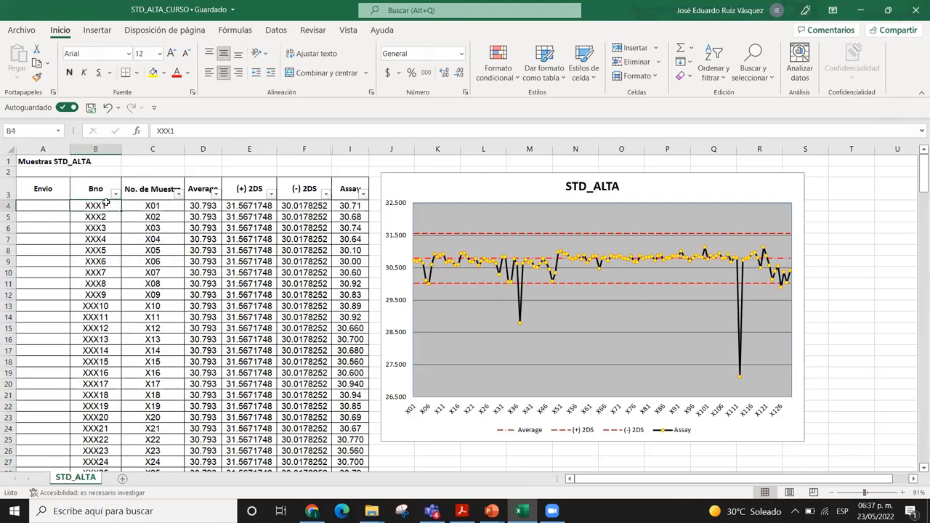
{"action": "left_click", "coordinate": [146, 229]}
{"action": "left_click", "coordinate": [156, 207]}
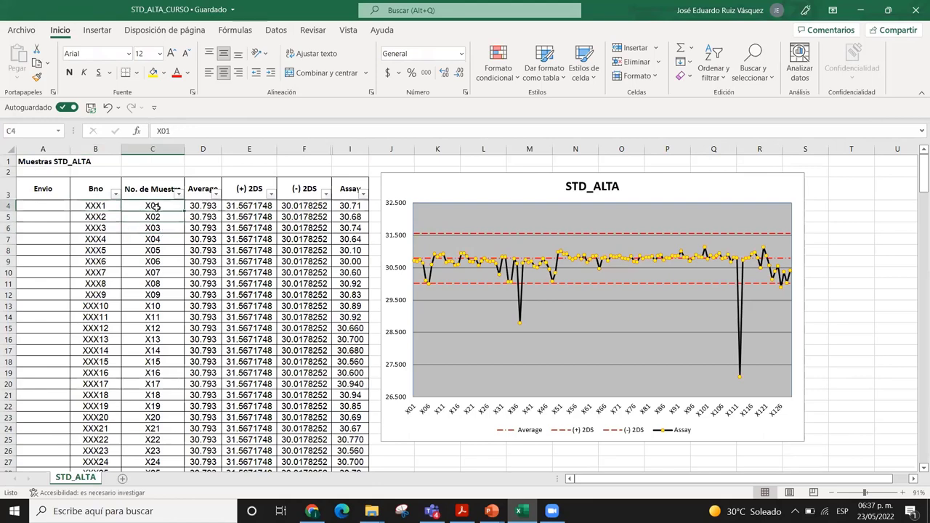
{"action": "left_click", "coordinate": [235, 205]}
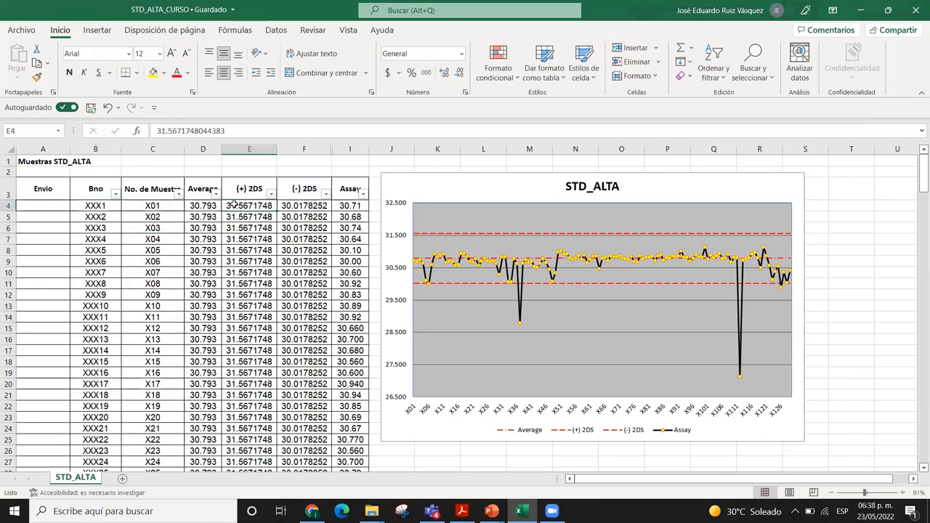
Widen the Average column so its heading fits fully beside the filter arrow
{"action": "left_click", "coordinate": [204, 149]}
{"action": "left_click_drag", "start_coordinate": [221, 149], "coordinate": [238, 151]}
{"action": "left_click", "coordinate": [212, 217]}
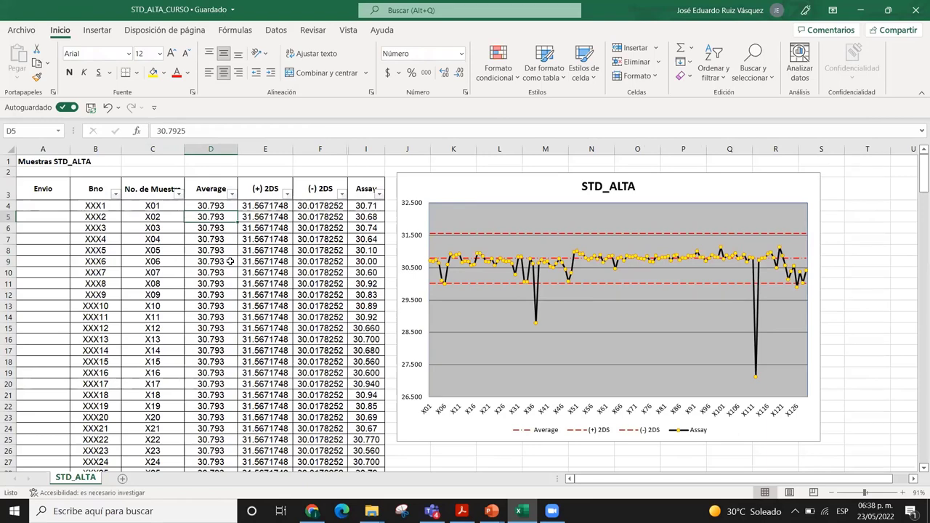
Examine the (+) 2DS and (-) 2DS limits and the Assay values in the first table rows
{"action": "left_click", "coordinate": [267, 216]}
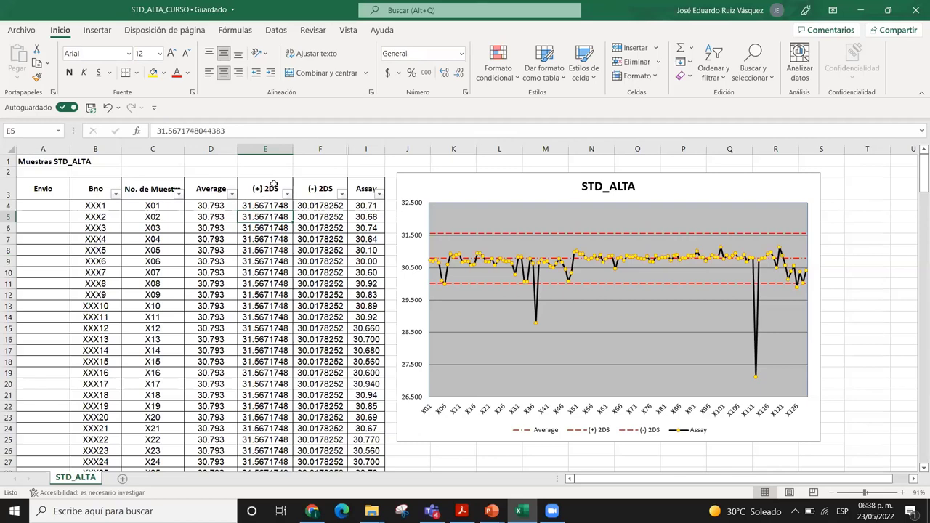
{"action": "left_click", "coordinate": [251, 207]}
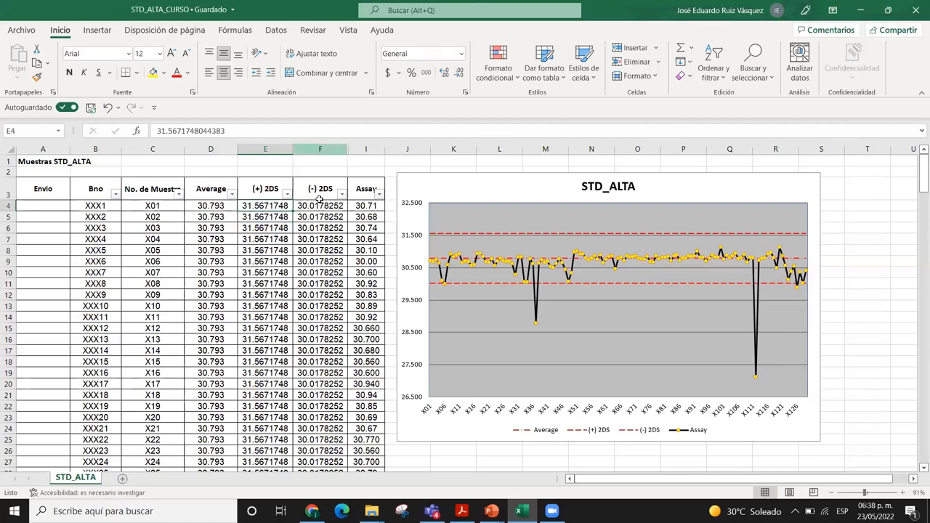
{"action": "left_click", "coordinate": [317, 199]}
{"action": "left_click", "coordinate": [326, 215]}
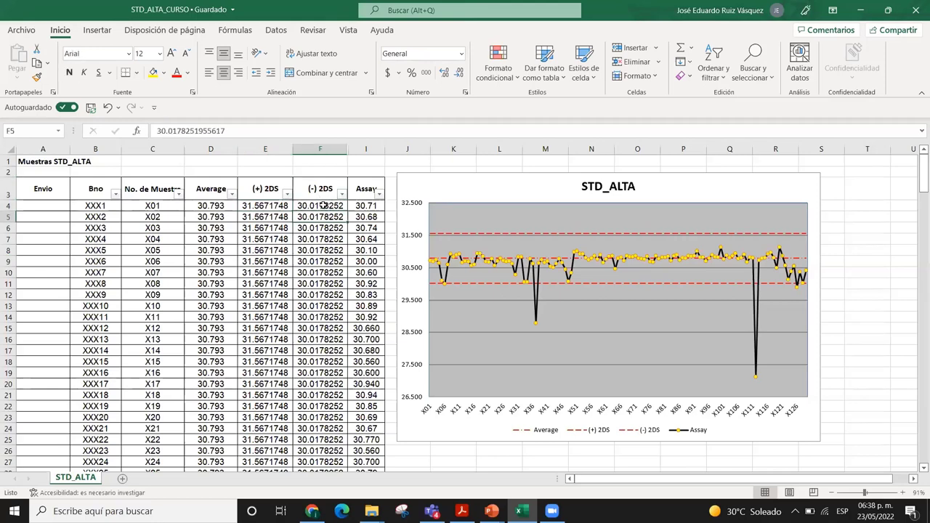
{"action": "left_click", "coordinate": [319, 206]}
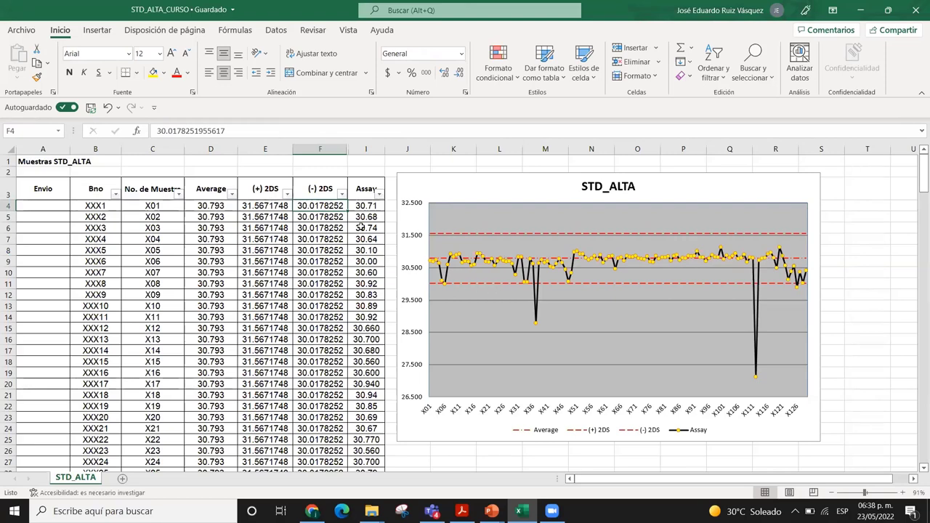
{"action": "left_click", "coordinate": [367, 227]}
{"action": "left_click", "coordinate": [371, 207]}
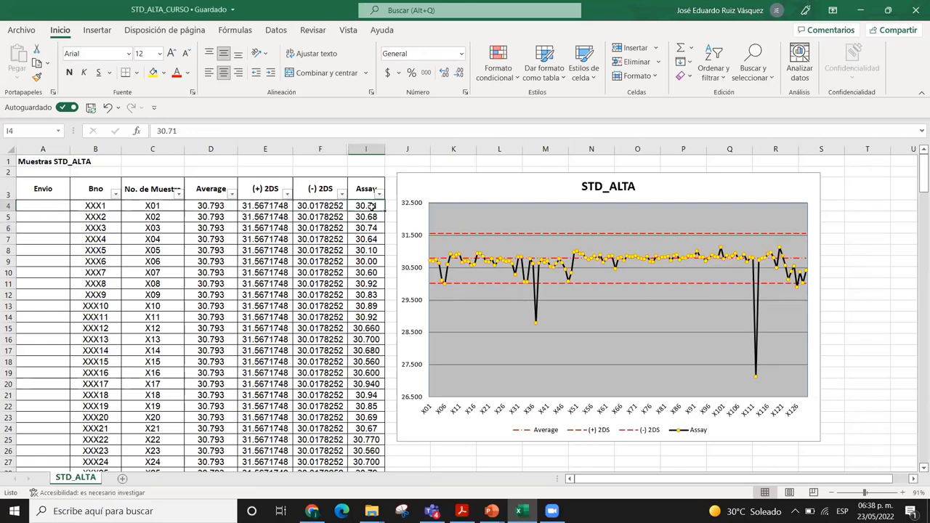
{"action": "left_click", "coordinate": [317, 240]}
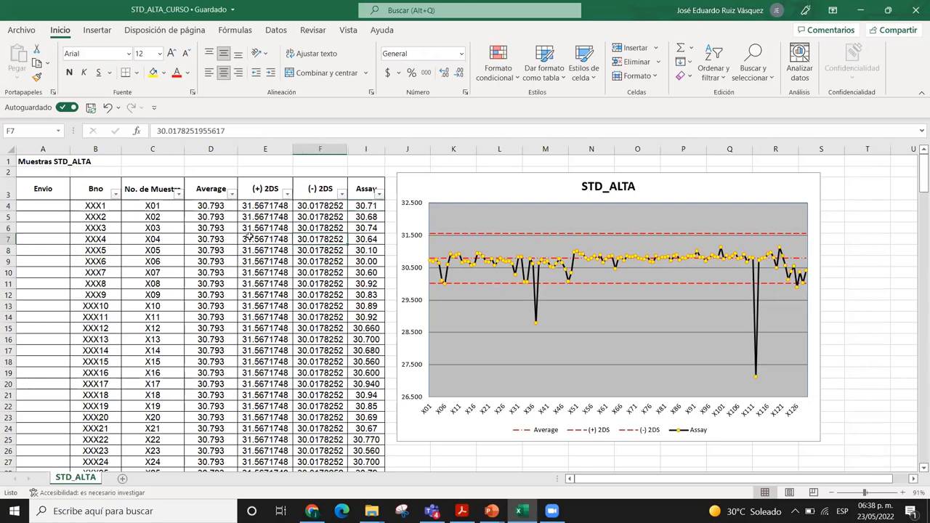
Enter GR-18596 as the first row's sample number in C4 and BDC-278 as its Bno in B4
{"action": "left_click", "coordinate": [165, 207]}
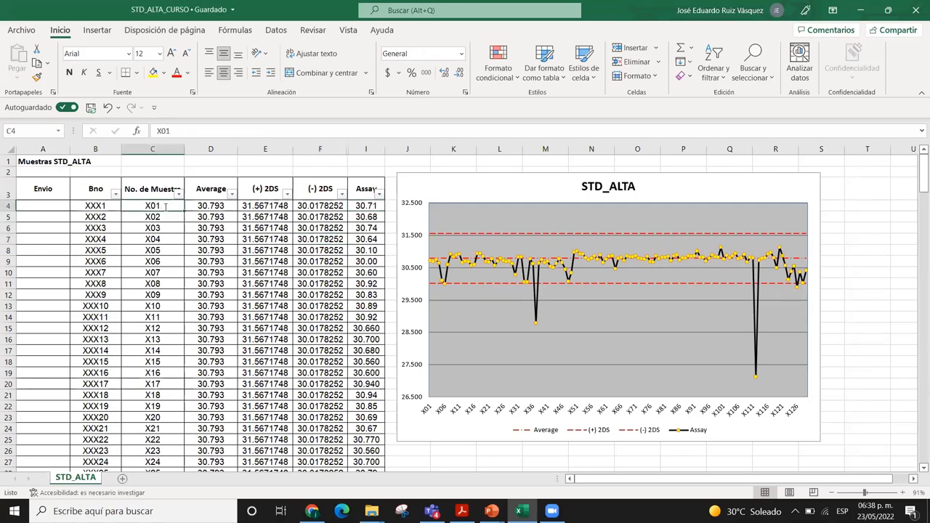
{"action": "type", "text": "GR-18596"}
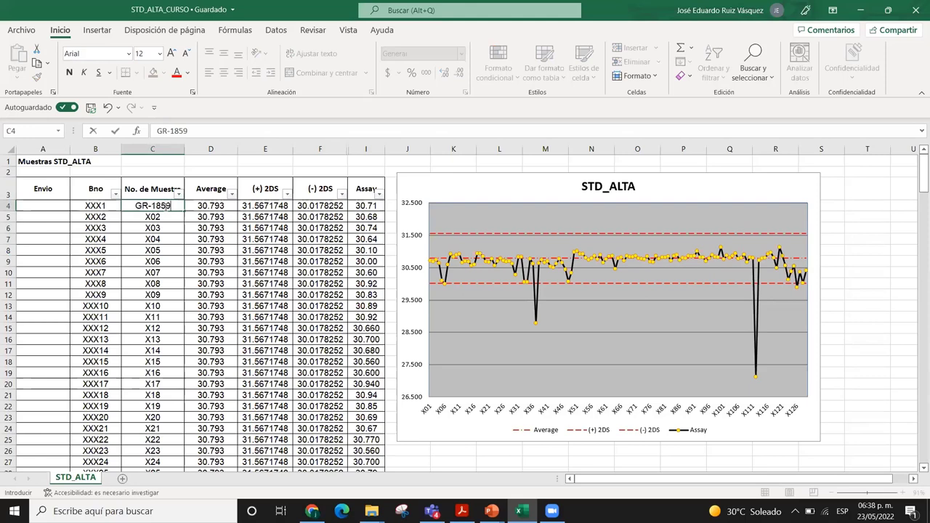
{"action": "key", "text": "Tab"}
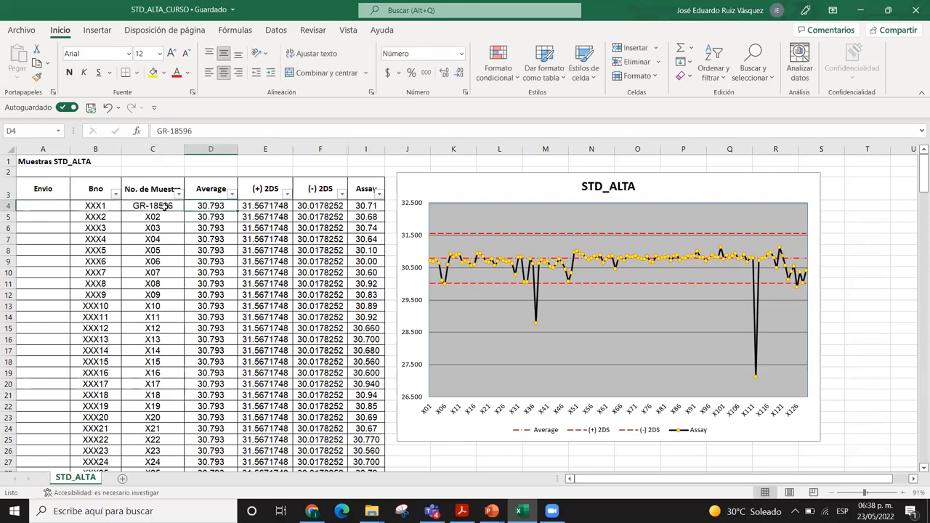
{"action": "key", "text": "Left"}
{"action": "key", "text": "Left"}
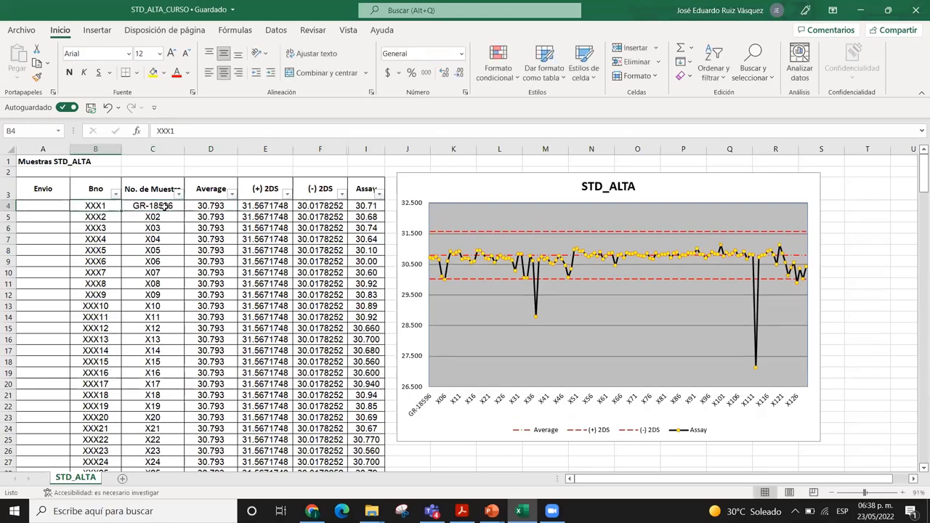
{"action": "type", "text": "BDC-278"}
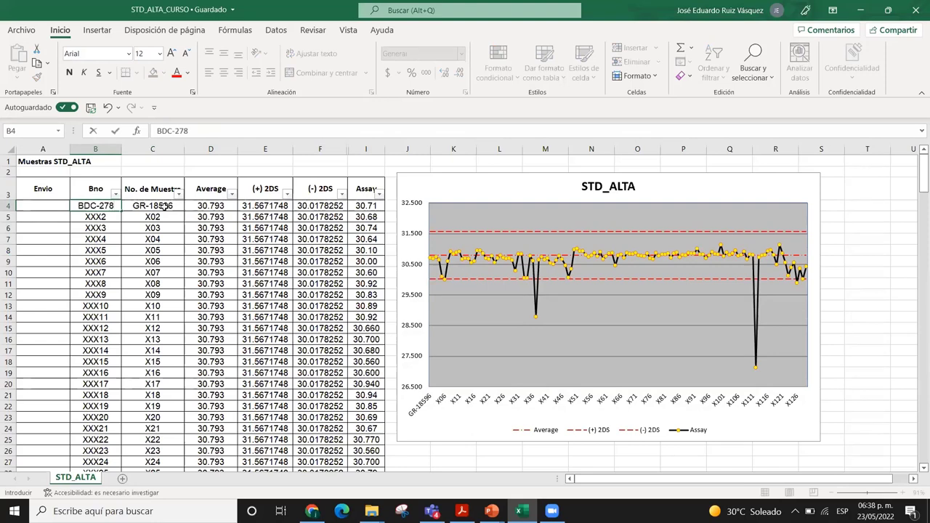
{"action": "key", "text": "Left"}
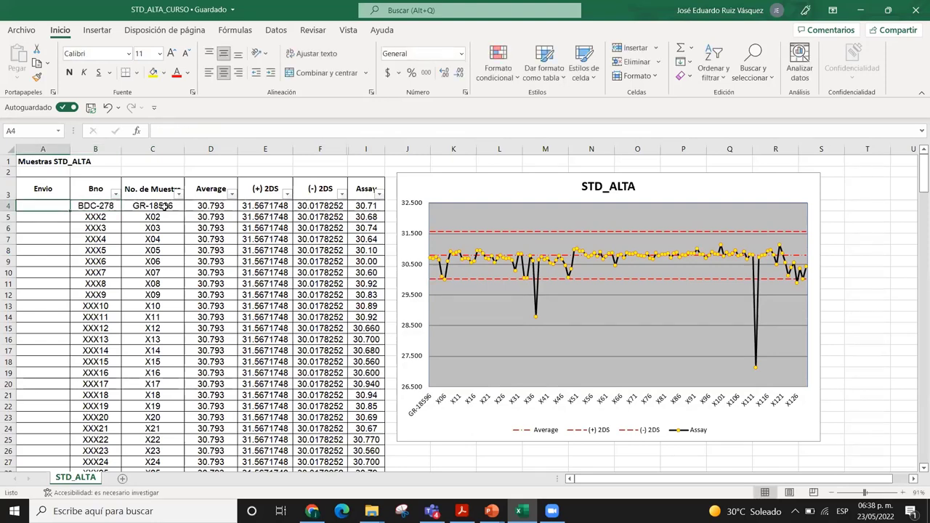
Set the Assay value of sample GR-18596 in I4 to 29.28
{"action": "left_click", "coordinate": [166, 206]}
{"action": "key", "text": "ctrl+Right"}
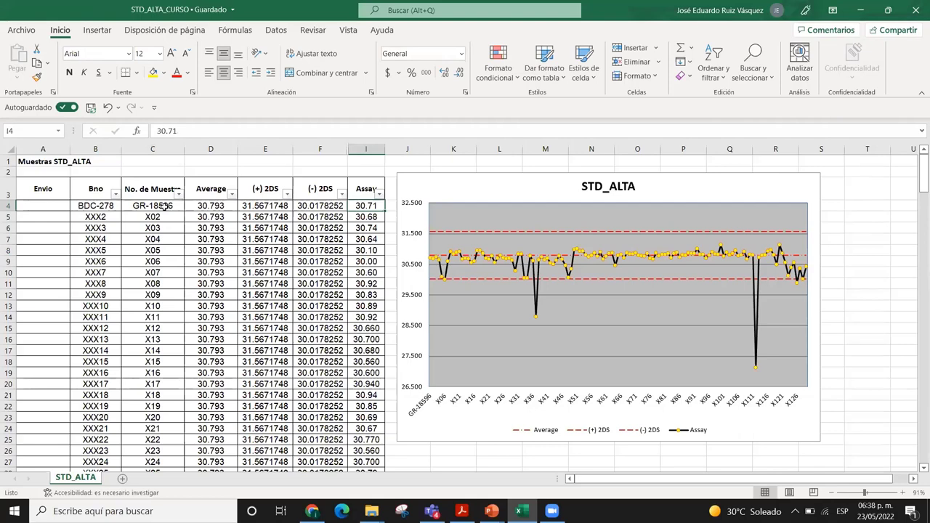
{"action": "type", "text": "29.28"}
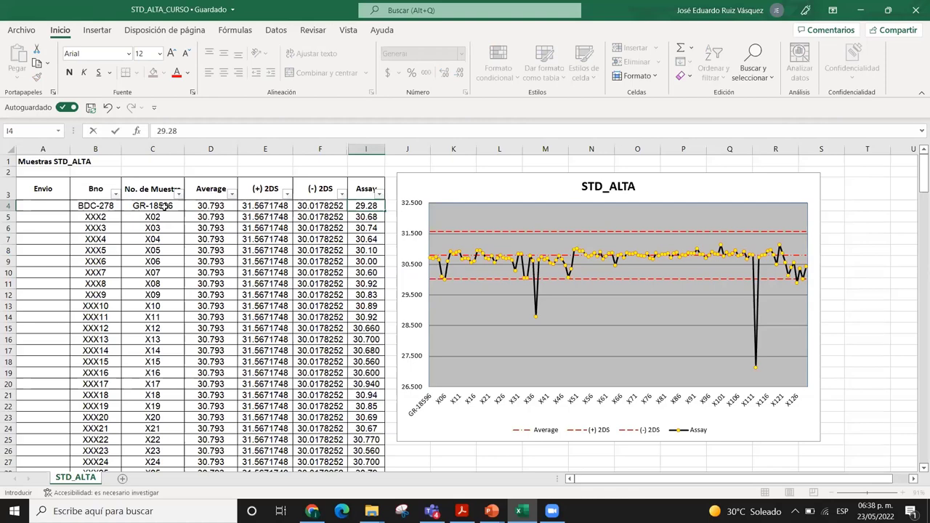
{"action": "key", "text": "Return"}
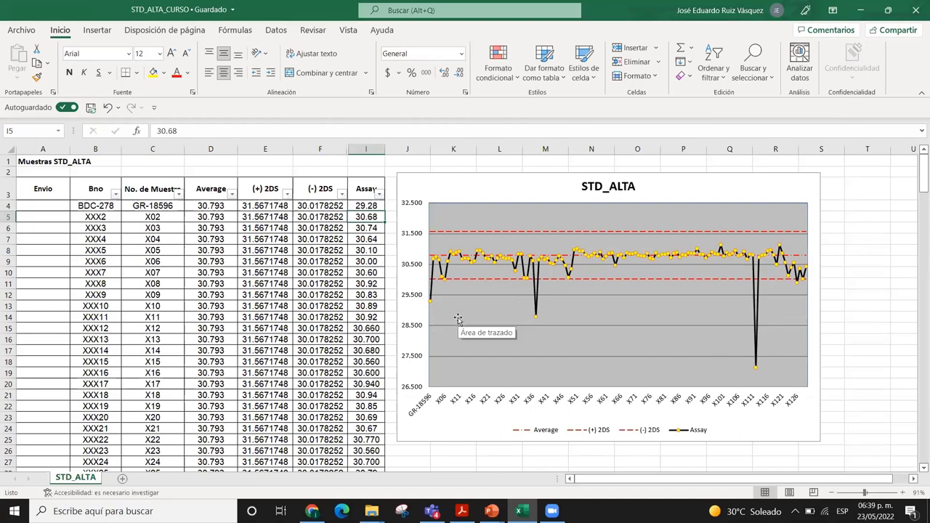
Enter GR-18549 as the second row's sample number in C5 and set its Assay value in I5 to 33
{"action": "left_click", "coordinate": [173, 222]}
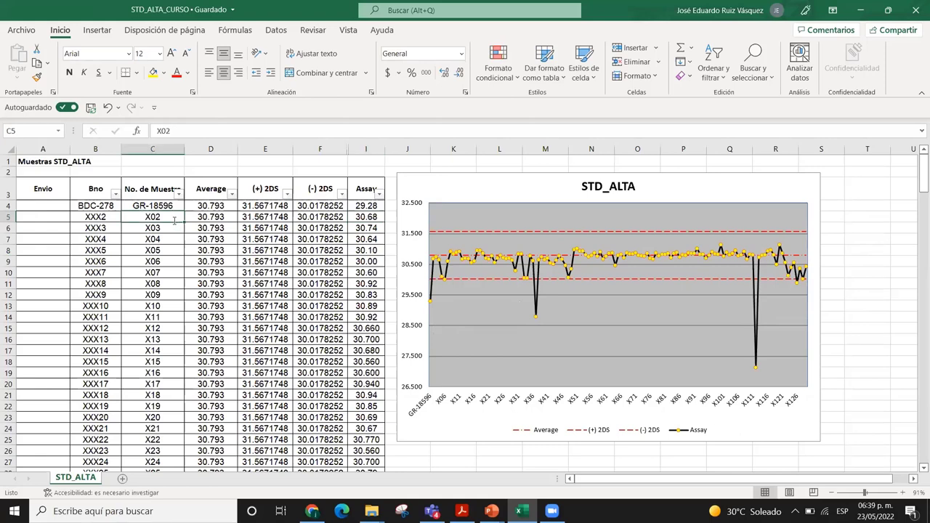
{"action": "type", "text": "GR-185496"}
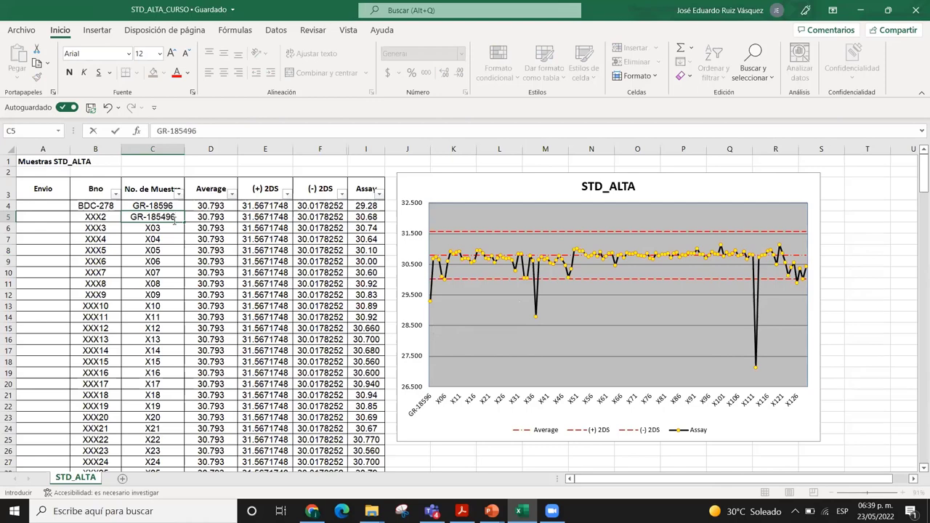
{"action": "key", "text": "BackSpace"}
{"action": "key", "text": "Right"}
{"action": "key", "text": "Right"}
{"action": "key", "text": "Right"}
{"action": "key", "text": "Right"}
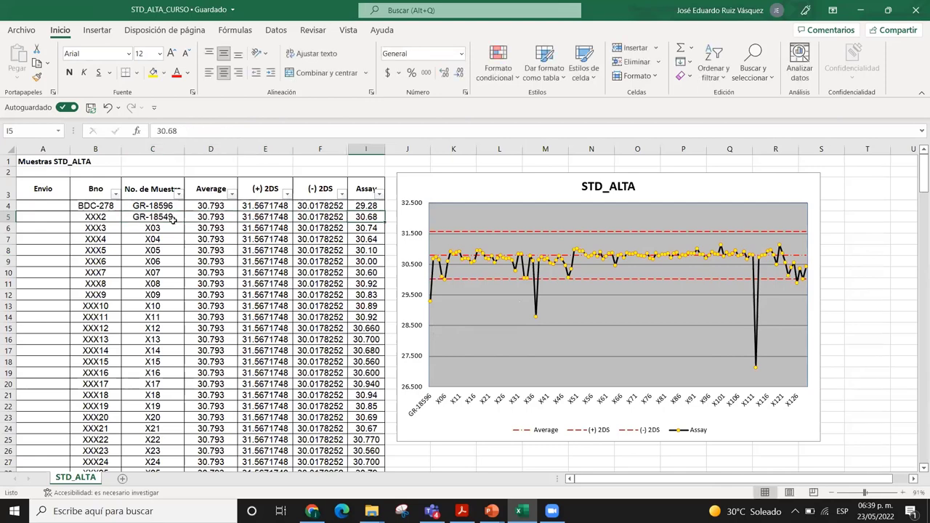
{"action": "type", "text": "3"}
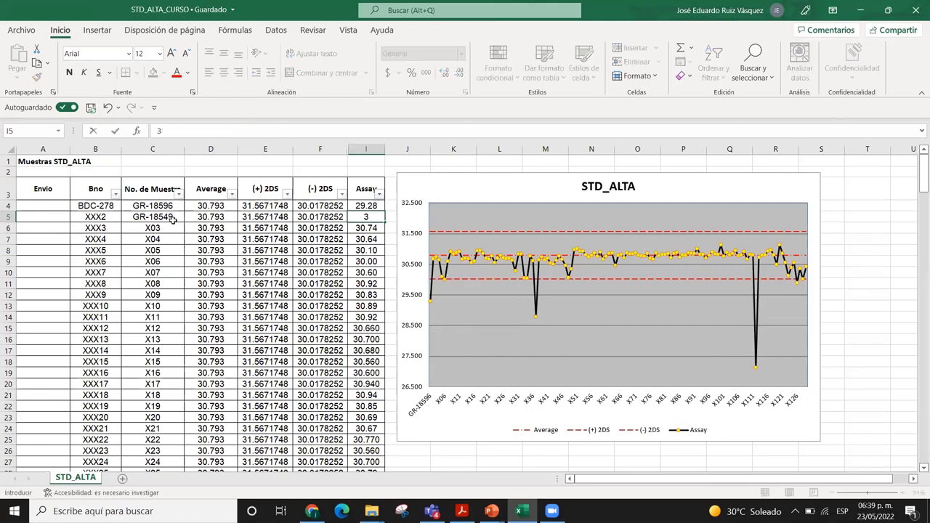
{"action": "type", "text": "3"}
{"action": "key", "text": "Return"}
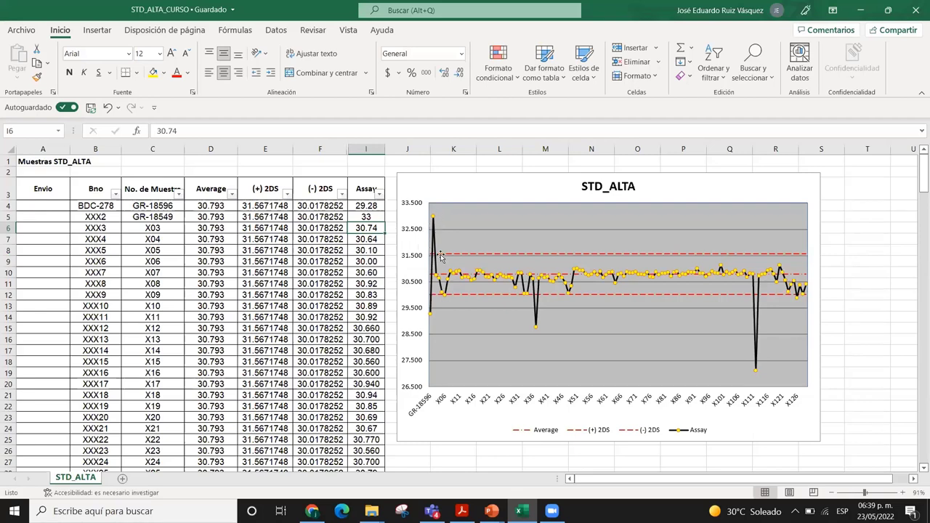
Review the first Assay values in the table against the control limits plotted in the chart
{"action": "left_click", "coordinate": [310, 273]}
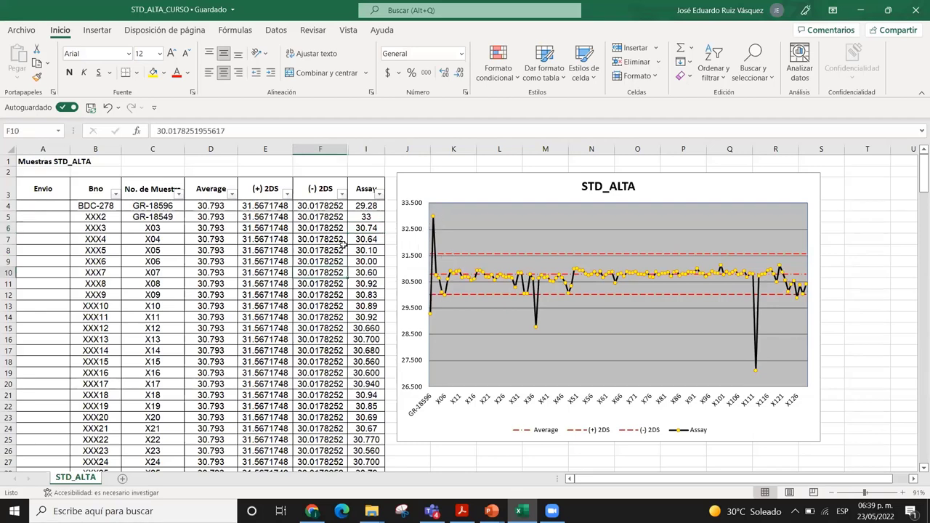
{"action": "left_click", "coordinate": [366, 206]}
{"action": "left_click", "coordinate": [368, 217]}
{"action": "left_click", "coordinate": [370, 225]}
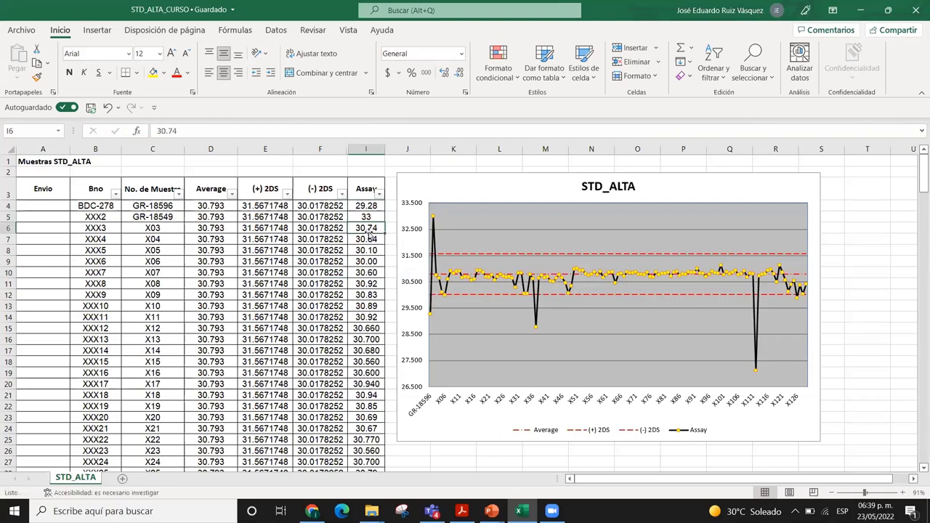
{"action": "left_click", "coordinate": [367, 263]}
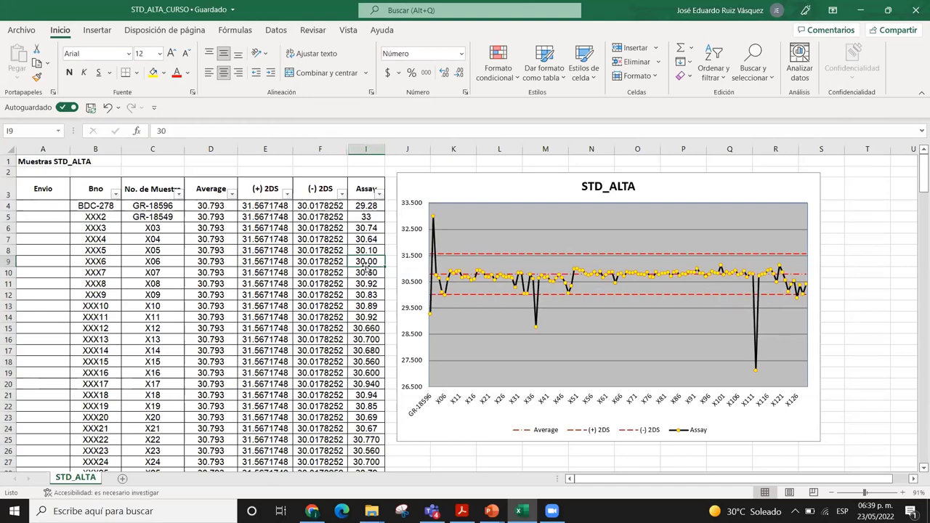
{"action": "key", "text": "ctrl+Up"}
{"action": "key", "text": "ctrl+Up"}
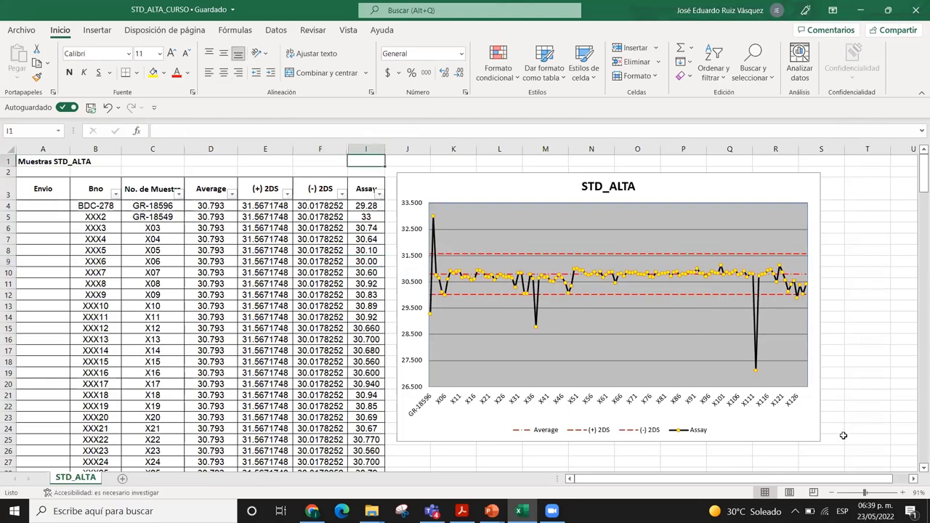
Enter the labels STD ALTA in T3, STD MEDIA in T4 and STD BAJ in T6 beside the chart
{"action": "left_click", "coordinate": [767, 196]}
{"action": "left_click", "coordinate": [880, 228]}
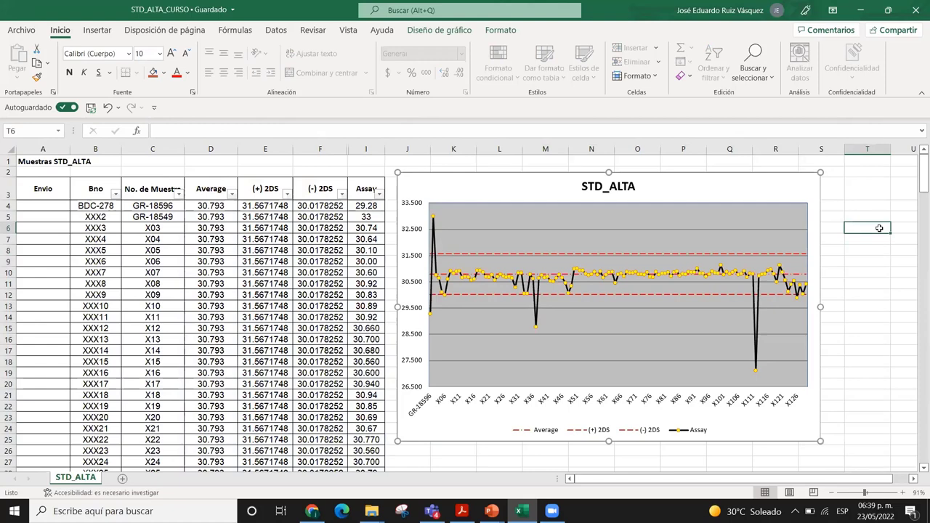
{"action": "left_click", "coordinate": [860, 195]}
{"action": "type", "text": "STD ALTA"}
{"action": "key", "text": "Return"}
{"action": "type", "text": "STD ALTA"}
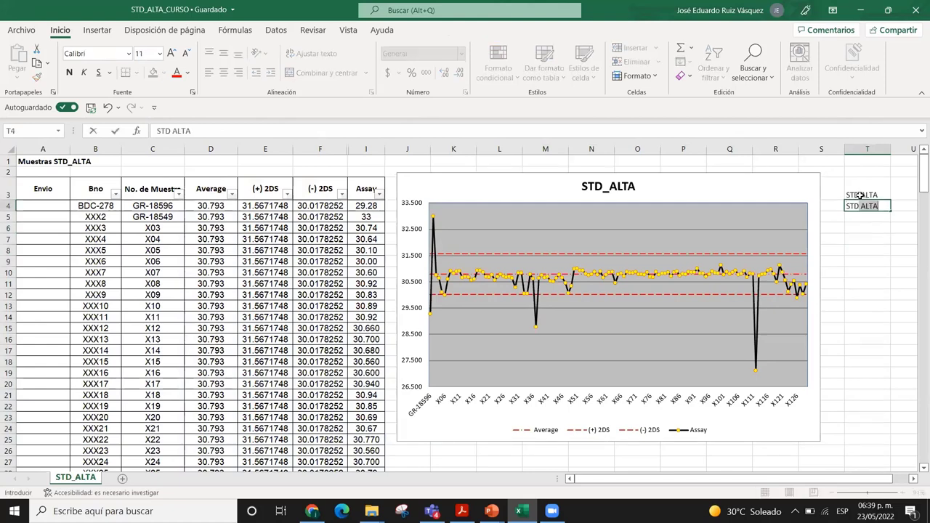
{"action": "type", "text": "MEDIA"}
{"action": "left_click", "coordinate": [867, 227]}
{"action": "type", "text": "STD BAJ"}
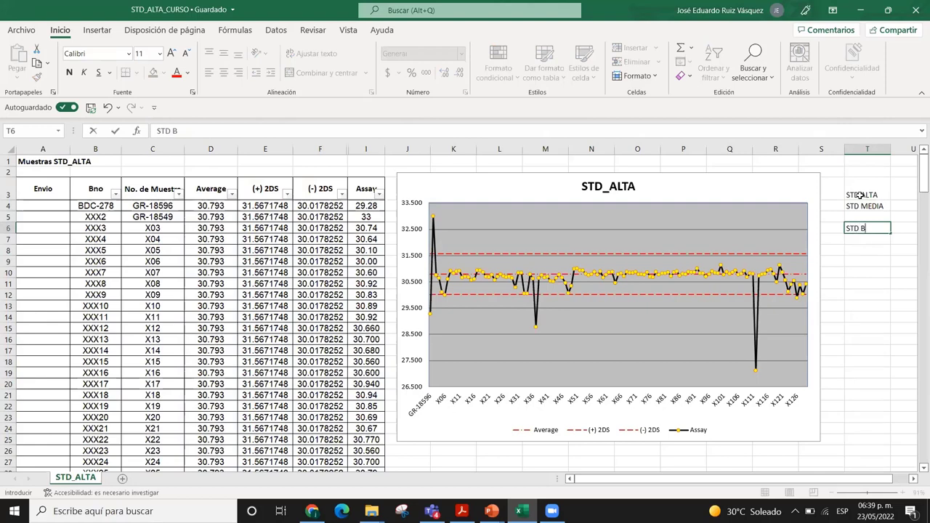
{"action": "key", "text": "Return"}
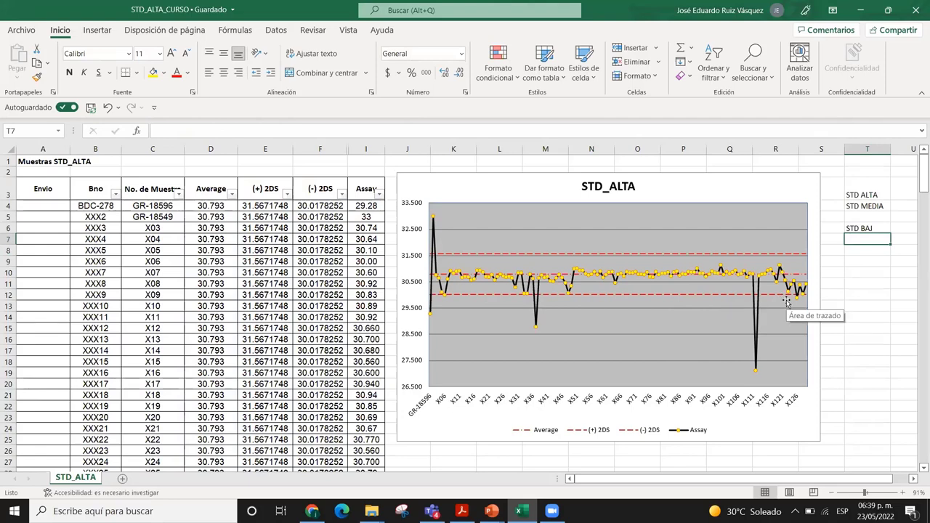
Try to enter the label STD ALTA MONTHLY in T12
{"action": "left_click", "coordinate": [872, 301]}
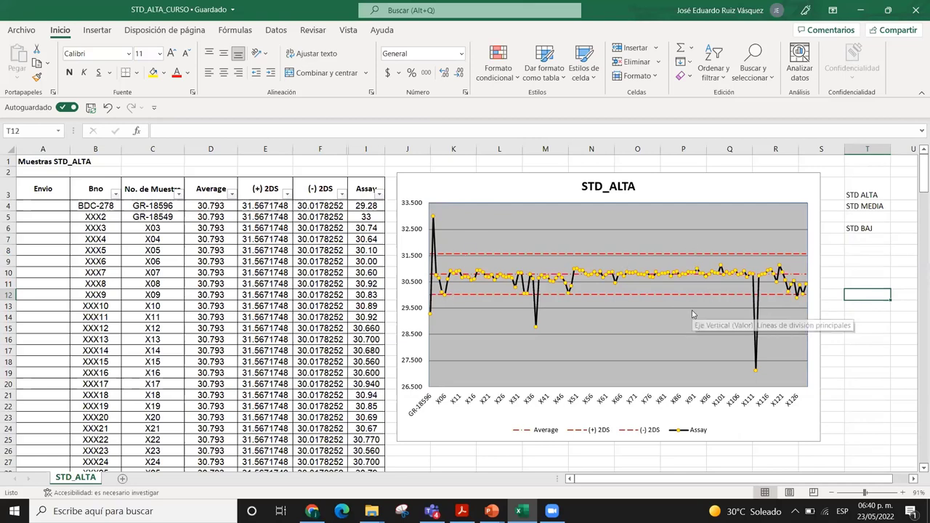
{"action": "type", "text": "ST"}
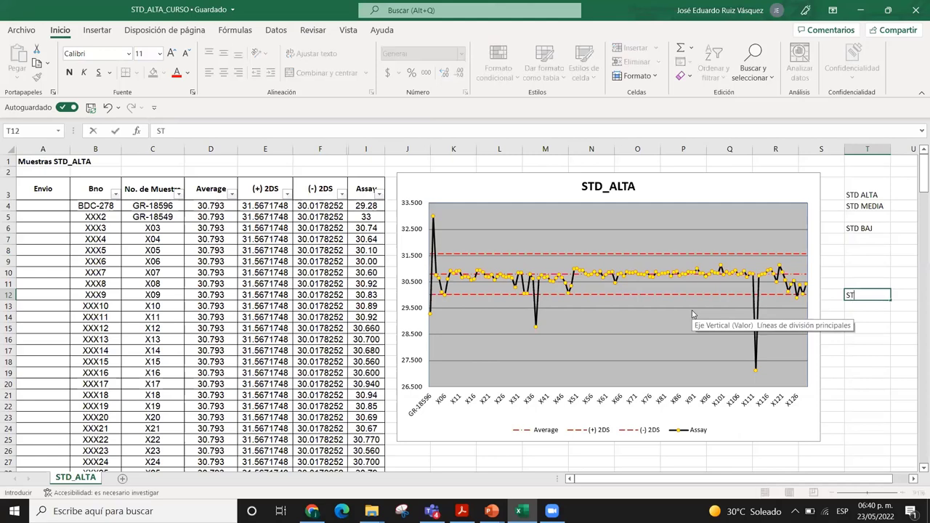
{"action": "type", "text": "D ALTA MONTHLY"}
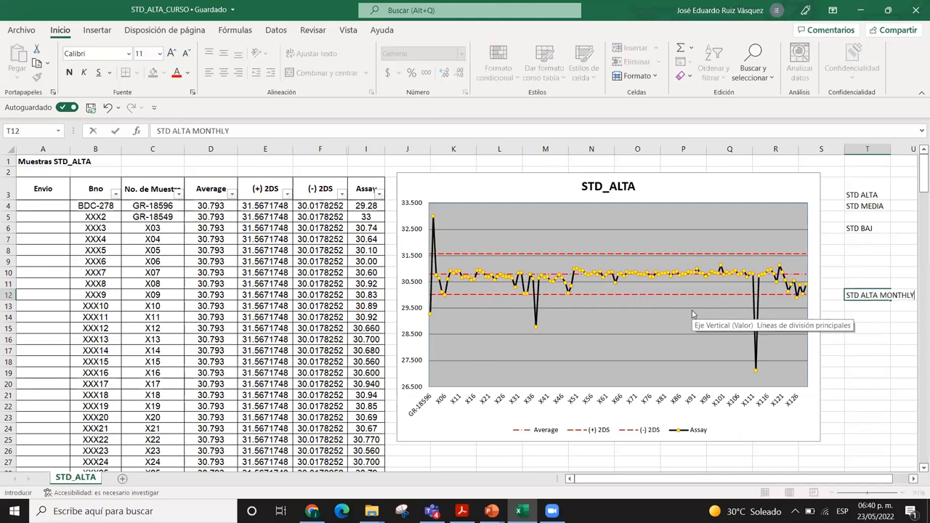
{"action": "key", "text": "Return"}
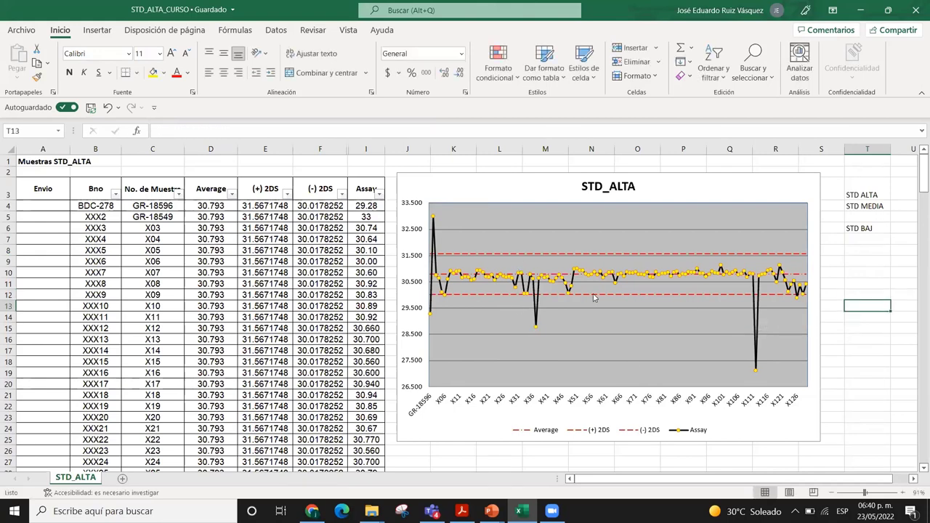
Examine the Average, (+) 2DS and (-) 2DS columns alongside the lines they plot in the STD_ALTA chart
{"action": "mouse_move", "coordinate": [602, 280]}
{"action": "left_click", "coordinate": [218, 216]}
{"action": "left_click_drag", "start_coordinate": [220, 155], "coordinate": [296, 152]}
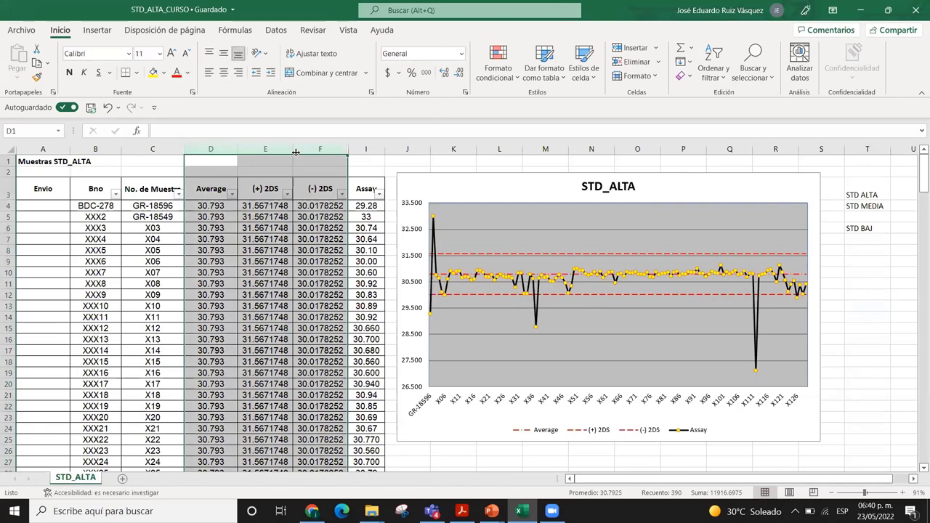
{"action": "left_click", "coordinate": [216, 204]}
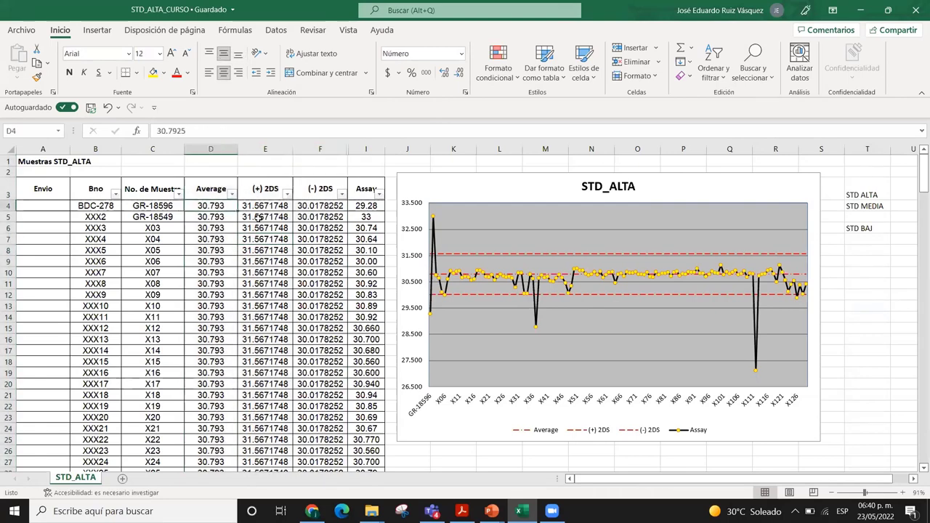
{"action": "left_click", "coordinate": [612, 186]}
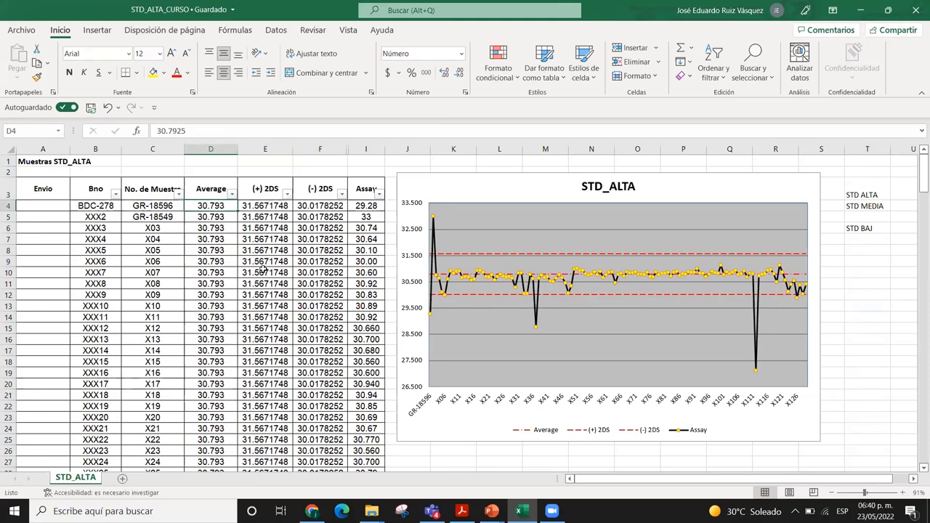
{"action": "left_click", "coordinate": [232, 231]}
{"action": "left_click", "coordinate": [214, 215]}
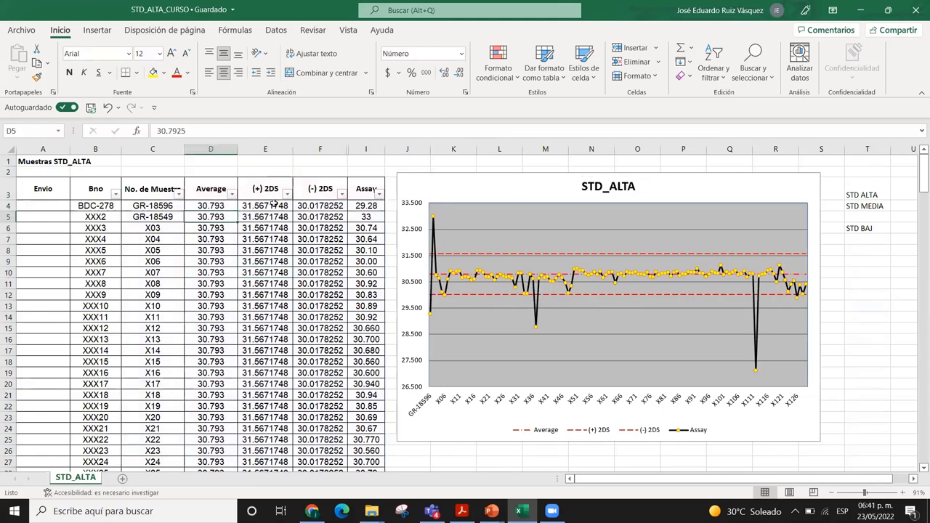
{"action": "left_click_drag", "start_coordinate": [266, 148], "coordinate": [320, 150]}
{"action": "left_click", "coordinate": [290, 314]}
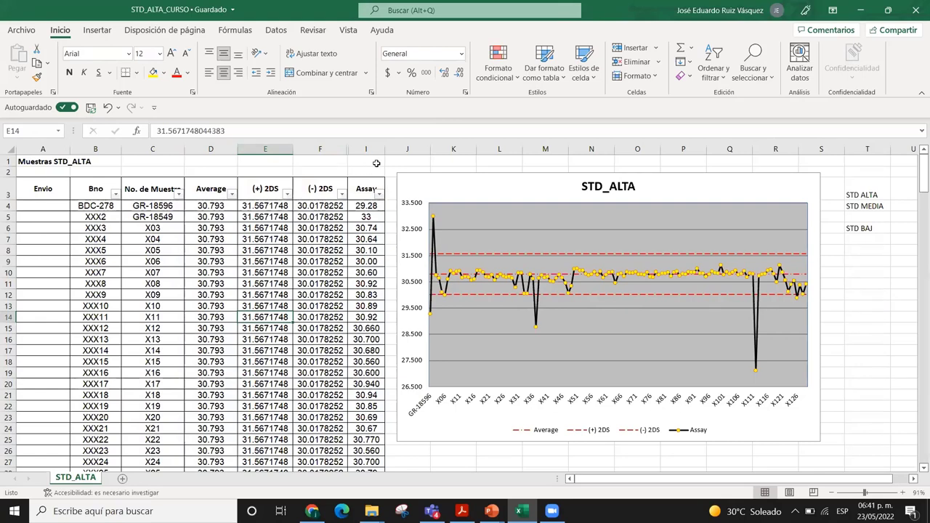
{"action": "left_click", "coordinate": [875, 315]}
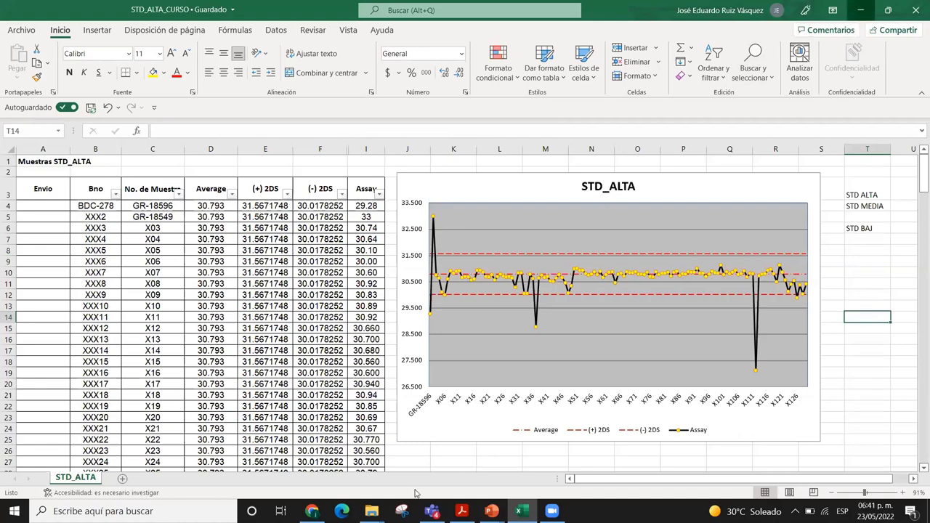
Put the STD_ALTA workbook aside and open the DUPL_FINOS_GENERL CURSO workbook from the Curso folder
{"action": "left_click", "coordinate": [861, 12]}
{"action": "mouse_move", "coordinate": [371, 511]}
{"action": "left_click", "coordinate": [412, 476]}
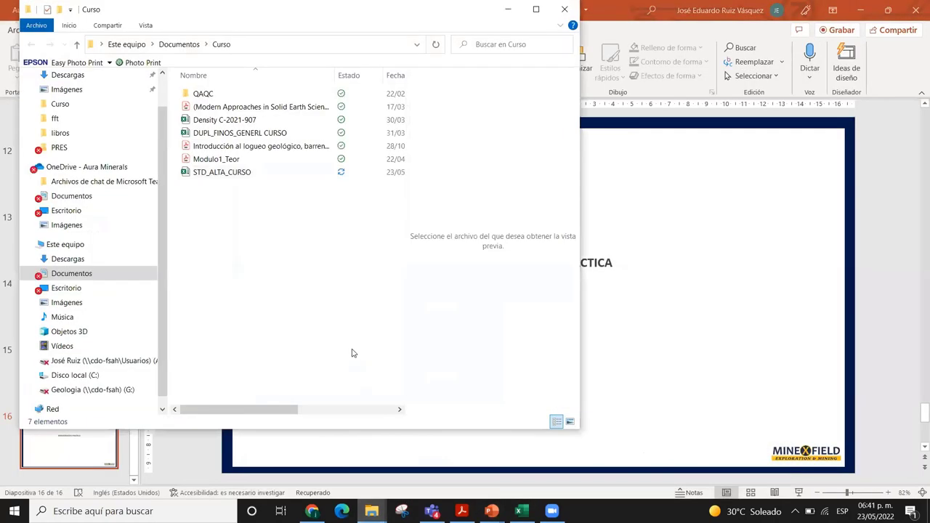
{"action": "left_click", "coordinate": [294, 135]}
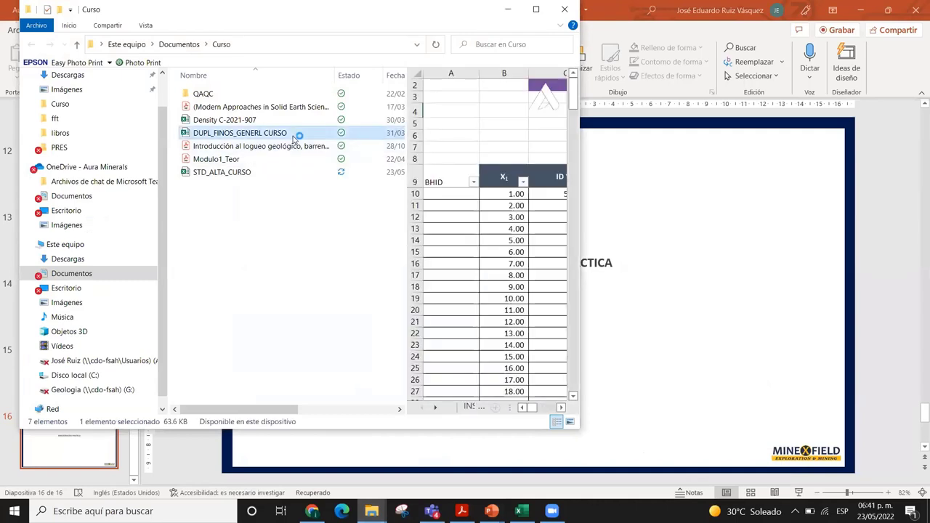
{"action": "double_click", "coordinate": [293, 138]}
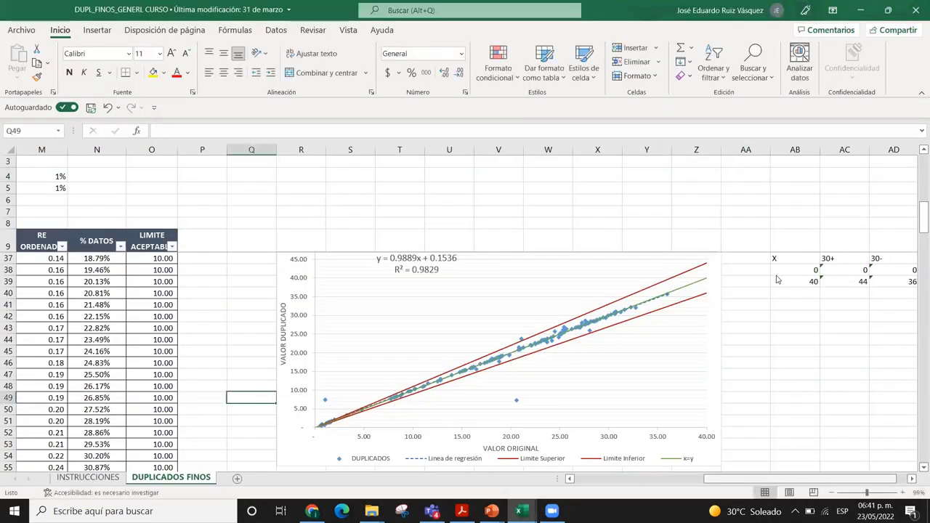
Examine the original-versus-duplicate scatter chart, comparing its points and outliers with the x=y line and the upper and lower limits
{"action": "scroll", "coordinate": [774, 285], "scroll_direction": "left", "scroll_amount": 2}
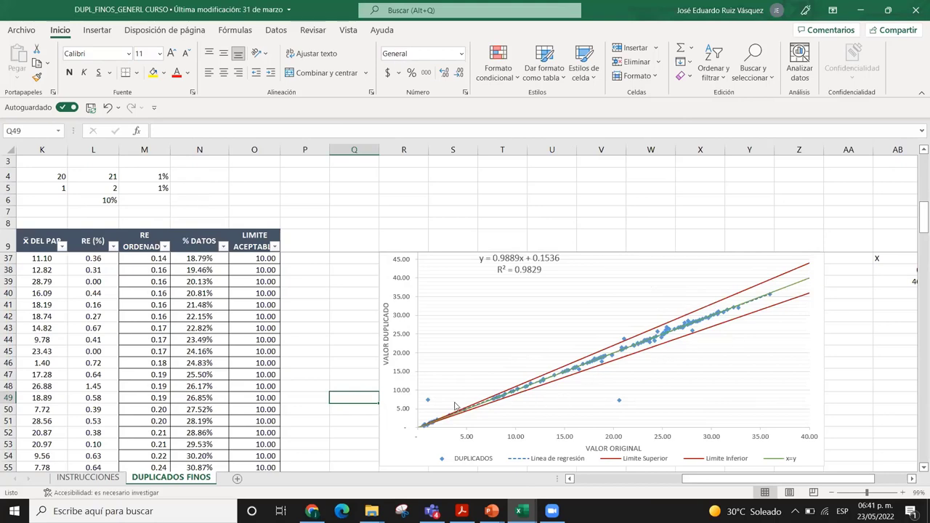
{"action": "mouse_move", "coordinate": [428, 402]}
{"action": "mouse_move", "coordinate": [619, 403]}
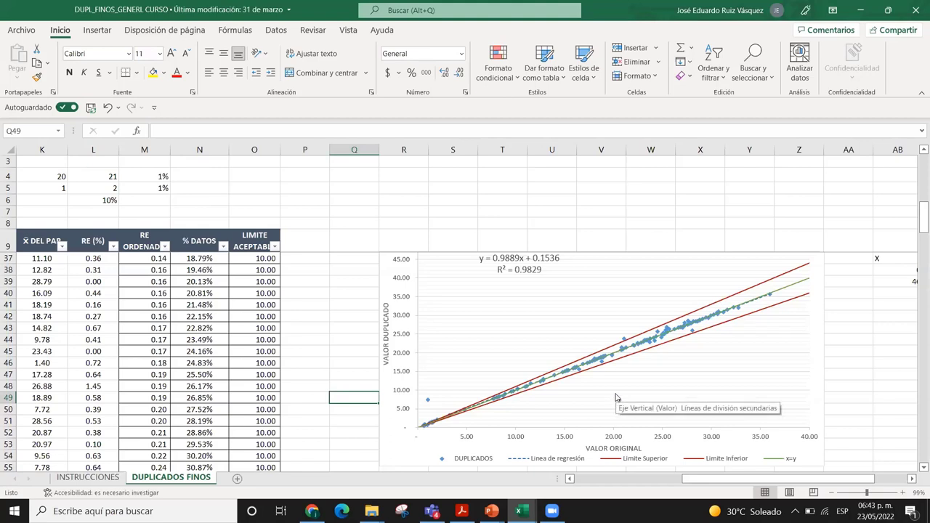
{"action": "left_click", "coordinate": [616, 397]}
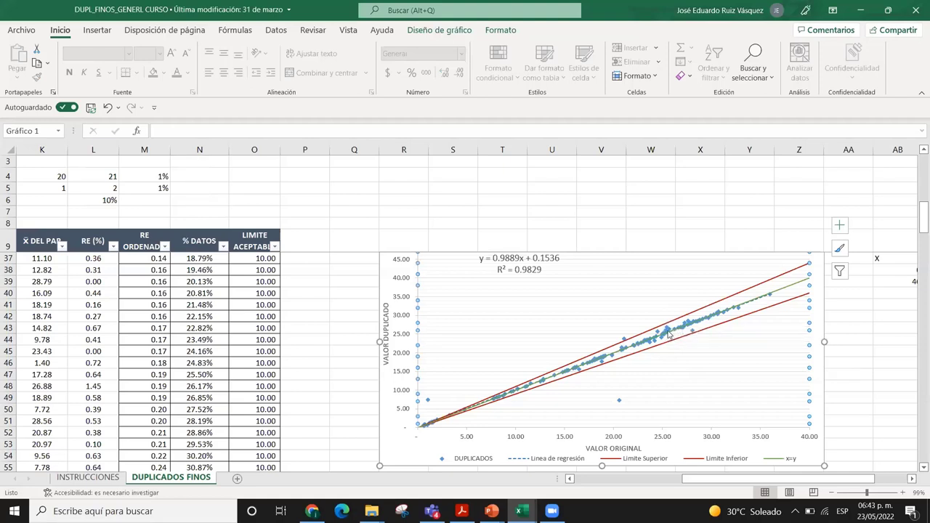
{"action": "mouse_move", "coordinate": [667, 331]}
Look over the duplicate-pair table on the DUPLICADOS FINOS sheet, including its ID, original, duplicate and calculated columns in the first rows
{"action": "left_click", "coordinate": [343, 330]}
{"action": "key", "text": "Left"}
{"action": "key", "text": "Left"}
{"action": "key", "text": "Left"}
{"action": "key", "text": "Left"}
{"action": "key", "text": "Left"}
{"action": "key", "text": "Left"}
{"action": "key", "text": "Left"}
{"action": "key", "text": "Left"}
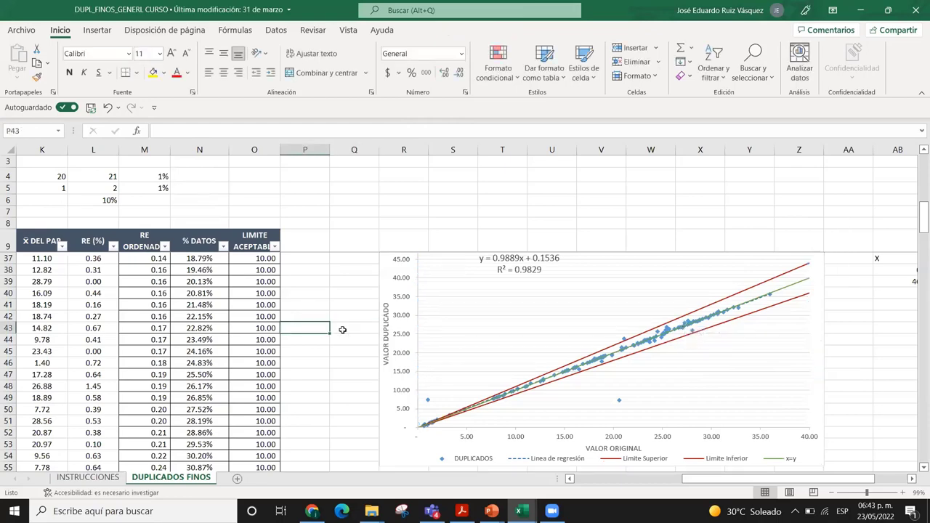
{"action": "scroll", "coordinate": [343, 330], "scroll_direction": "left", "scroll_amount": 6}
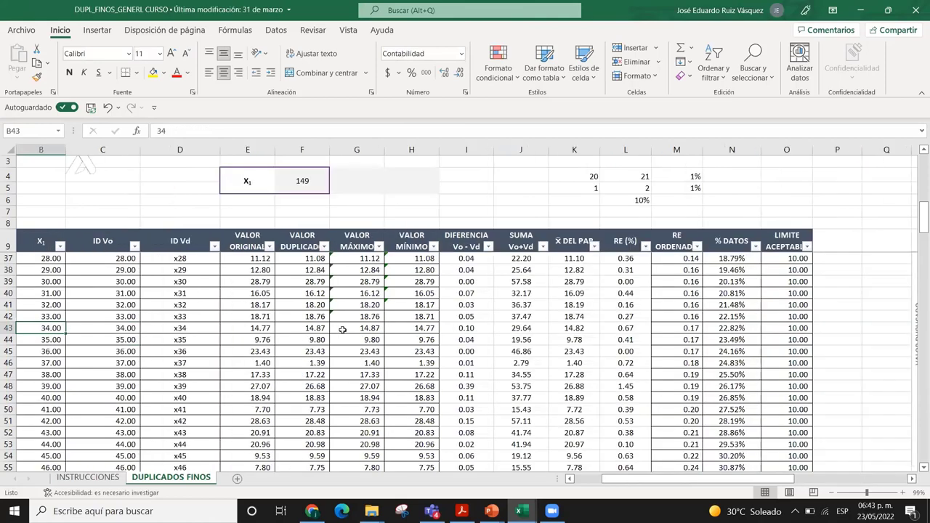
{"action": "scroll", "coordinate": [187, 306], "scroll_direction": "left", "scroll_amount": 1}
{"action": "left_click", "coordinate": [185, 296]}
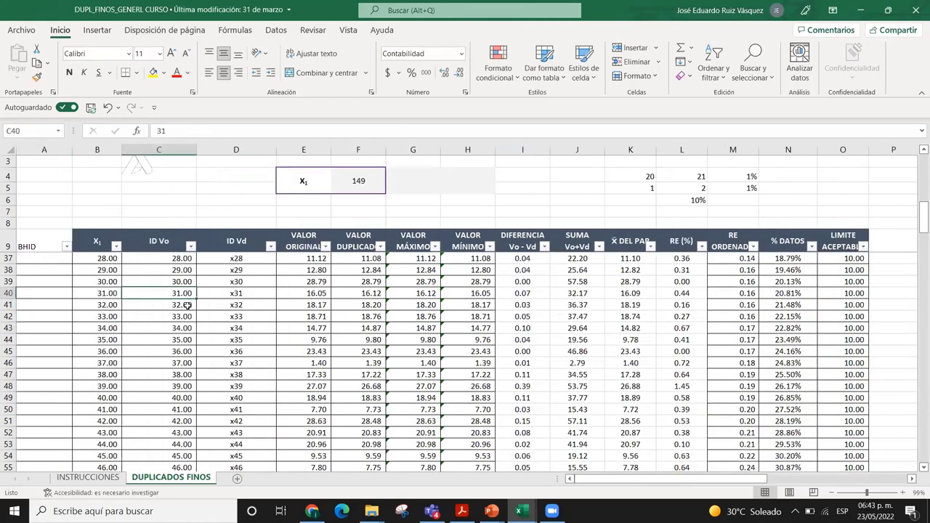
{"action": "key", "text": "ctrl+Up"}
{"action": "left_click", "coordinate": [484, 375]}
{"action": "key", "text": "Down"}
{"action": "key", "text": "Down"}
{"action": "key", "text": "Down"}
{"action": "key", "text": "Down"}
{"action": "key", "text": "Down"}
{"action": "key", "text": "Down"}
{"action": "key", "text": "Down"}
{"action": "key", "text": "Down"}
{"action": "key", "text": "Down"}
{"action": "key", "text": "Down"}
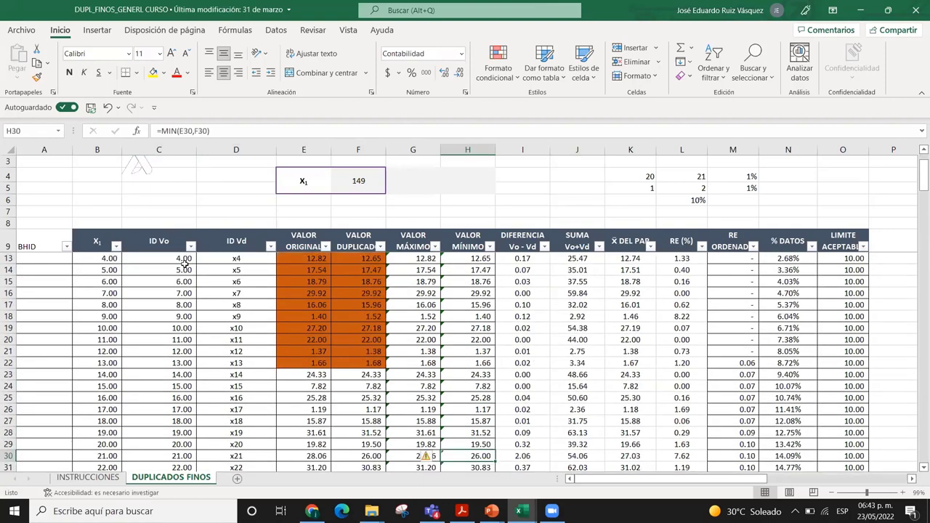
Enter bdc-225 as the BHID in A11
{"action": "left_click", "coordinate": [98, 270]}
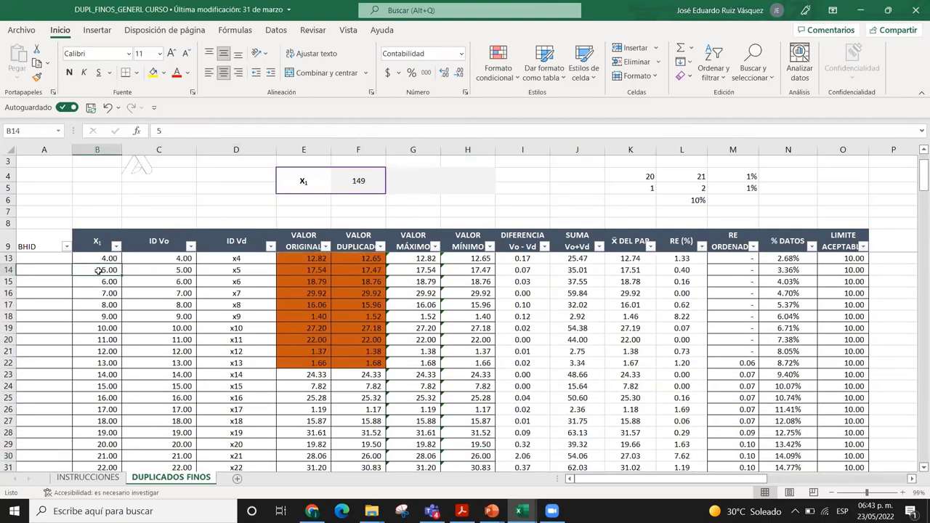
{"action": "key", "text": "Left"}
{"action": "key", "text": "Up"}
{"action": "key", "text": "Up"}
{"action": "key", "text": "Up"}
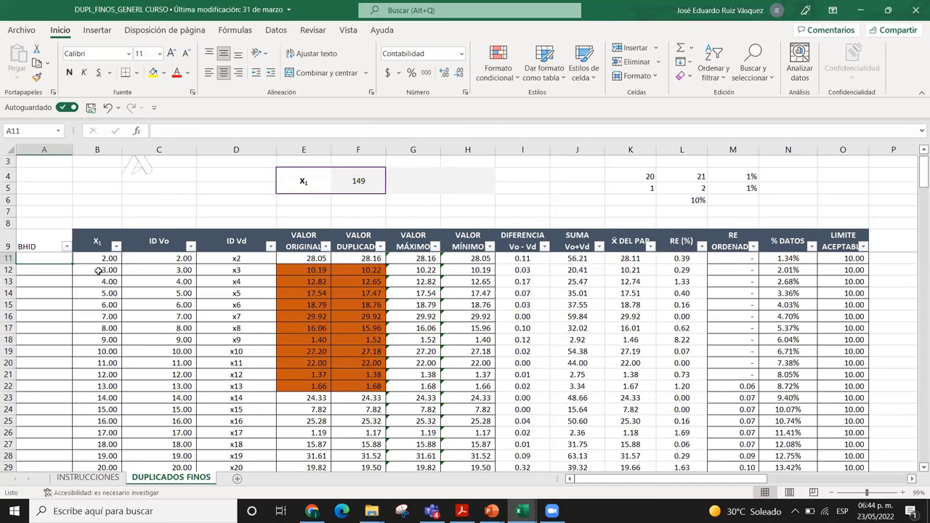
{"action": "type", "text": "bdc-225"}
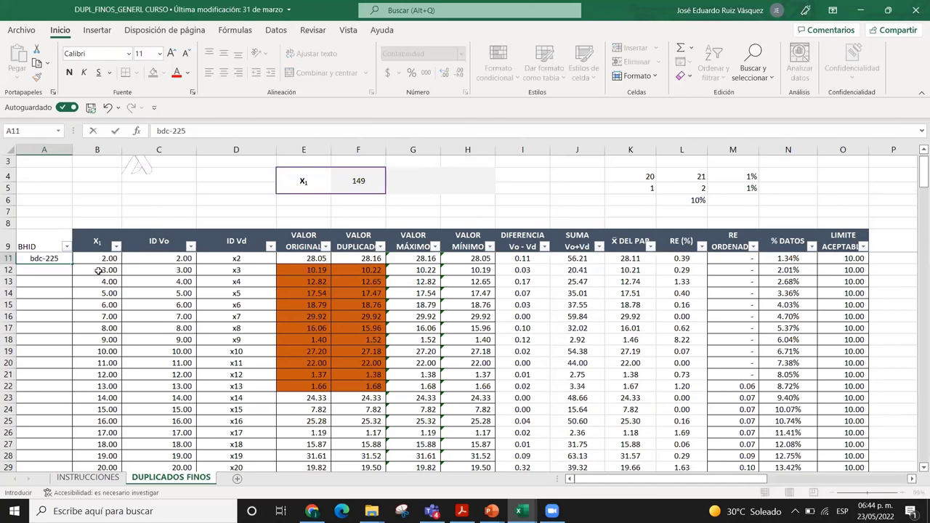
{"action": "key", "text": "Tab"}
{"action": "key", "text": "Up"}
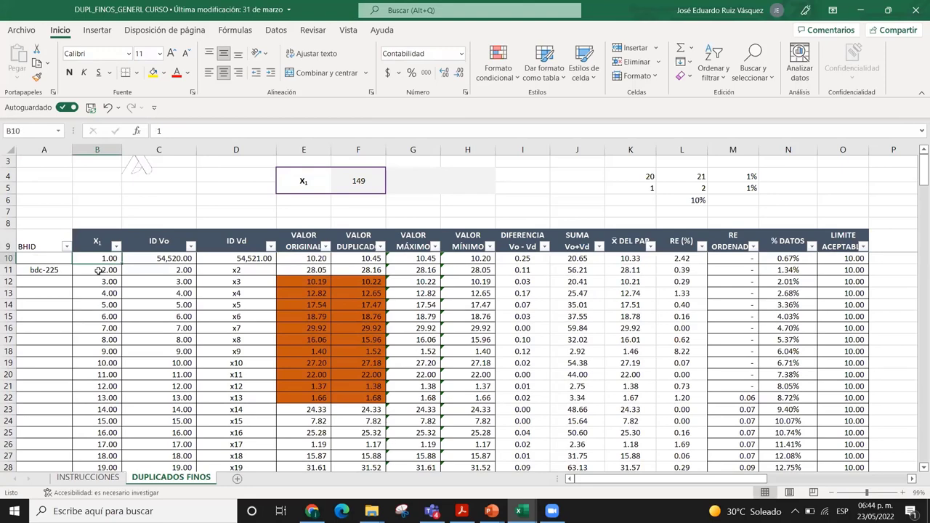
Replace the first pair's sample IDs with X12 as the ID Vo in C10 and X13 as the ID Vd in D10
{"action": "key", "text": "Down"}
{"action": "key", "text": "Down"}
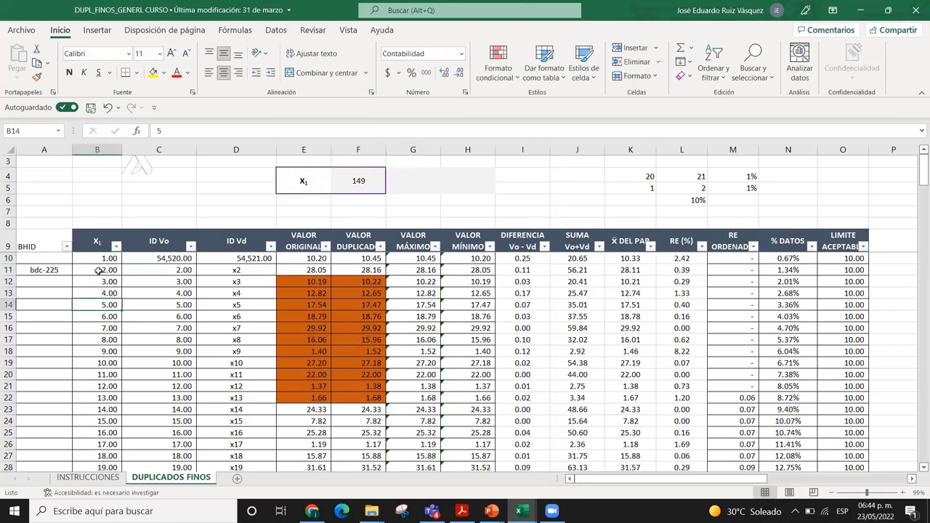
{"action": "key", "text": "Right"}
{"action": "key", "text": "Up"}
{"action": "key", "text": "Up"}
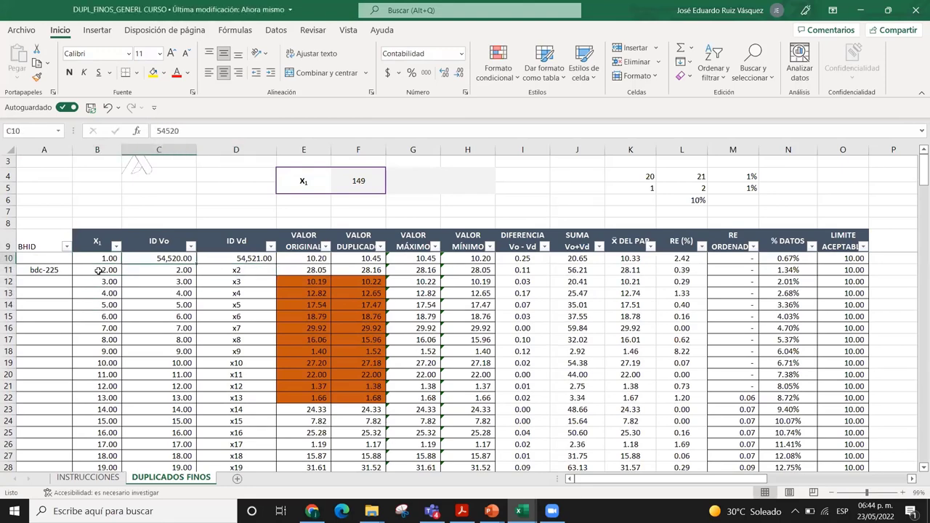
{"action": "key", "text": "Delete"}
{"action": "key", "text": "Right"}
{"action": "key", "text": "Delete"}
{"action": "key", "text": "Left"}
{"action": "type", "text": "X1"}
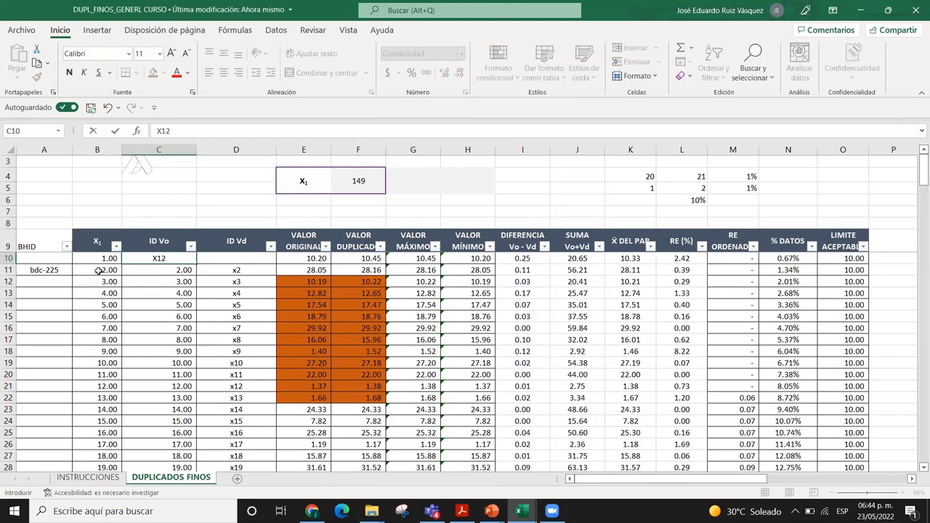
{"action": "key", "text": "Tab"}
{"action": "type", "text": "X13"}
{"action": "key", "text": "Tab"}
Review the first pair's sample IDs in C10 and D10 and its original and duplicate values in E10 and F10
{"action": "left_click", "coordinate": [189, 257]}
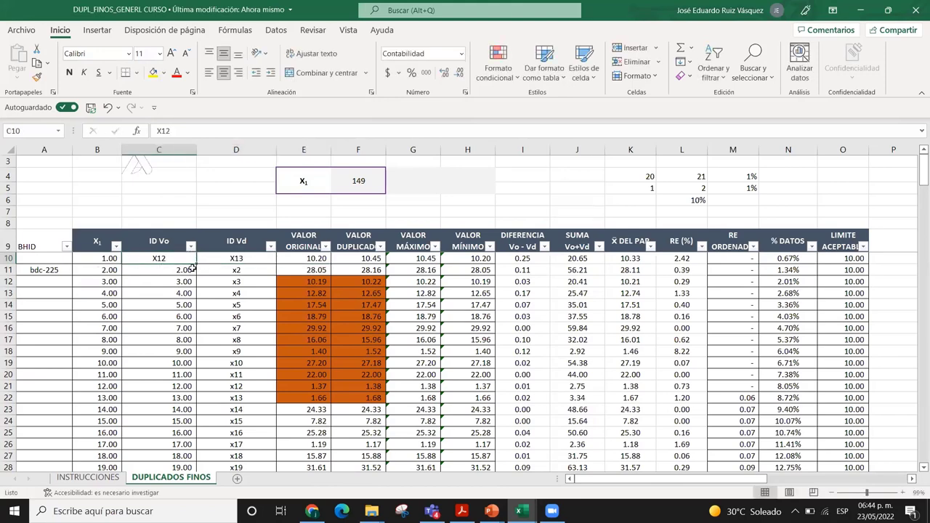
{"action": "left_click_drag", "start_coordinate": [238, 256], "coordinate": [193, 260]}
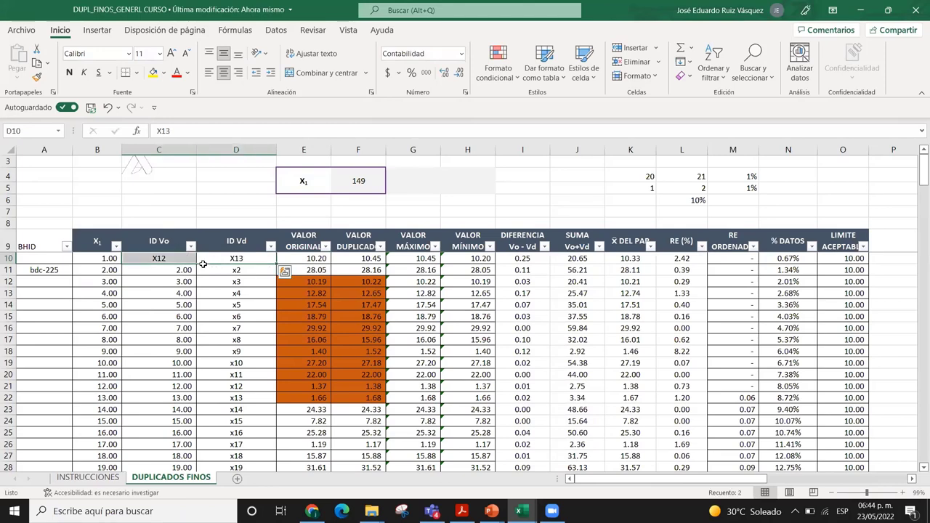
{"action": "left_click", "coordinate": [236, 286]}
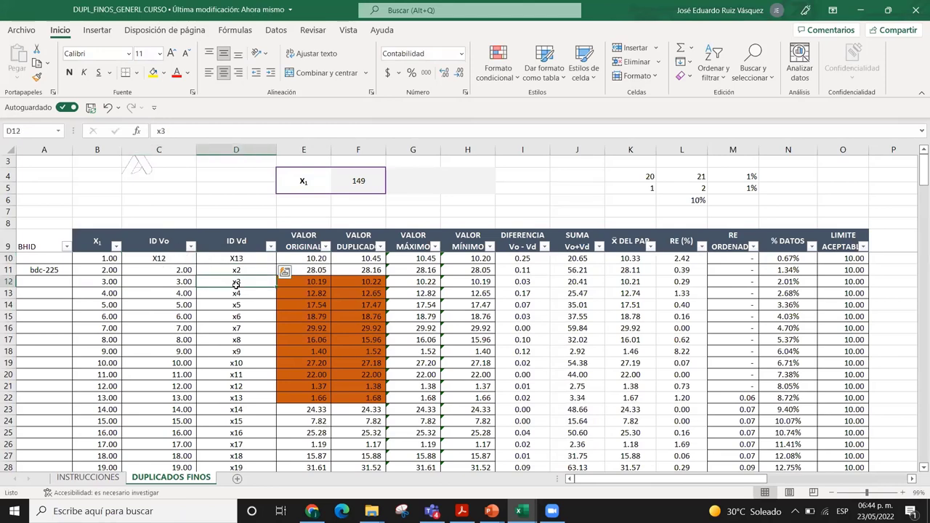
{"action": "left_click", "coordinate": [306, 257]}
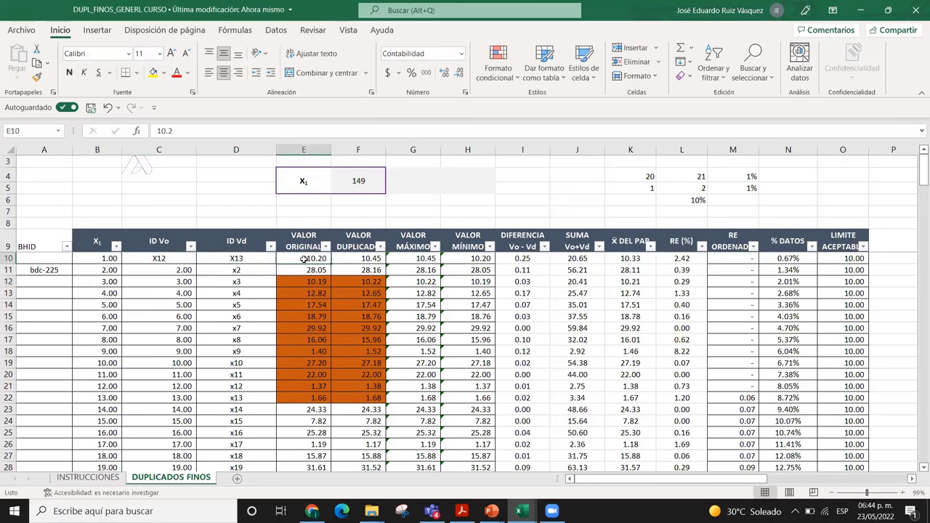
{"action": "left_click", "coordinate": [359, 257]}
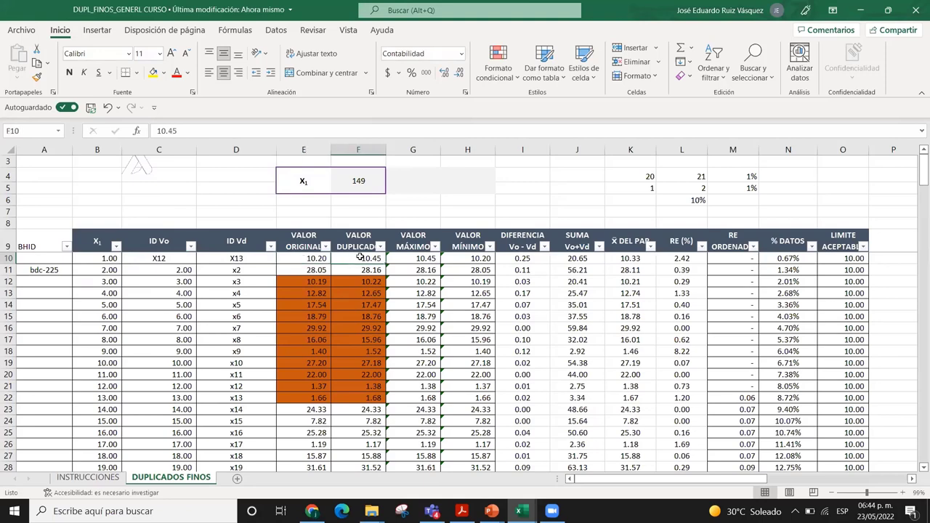
{"action": "key", "text": "Down"}
{"action": "key", "text": "Left"}
{"action": "key", "text": "Up"}
{"action": "left_click", "coordinate": [372, 259]}
Inspect the first pair's maximum, minimum, difference, sum, pair mean and RE (%) formulas, plus the percent-data and acceptable-limit columns
{"action": "left_click", "coordinate": [420, 256]}
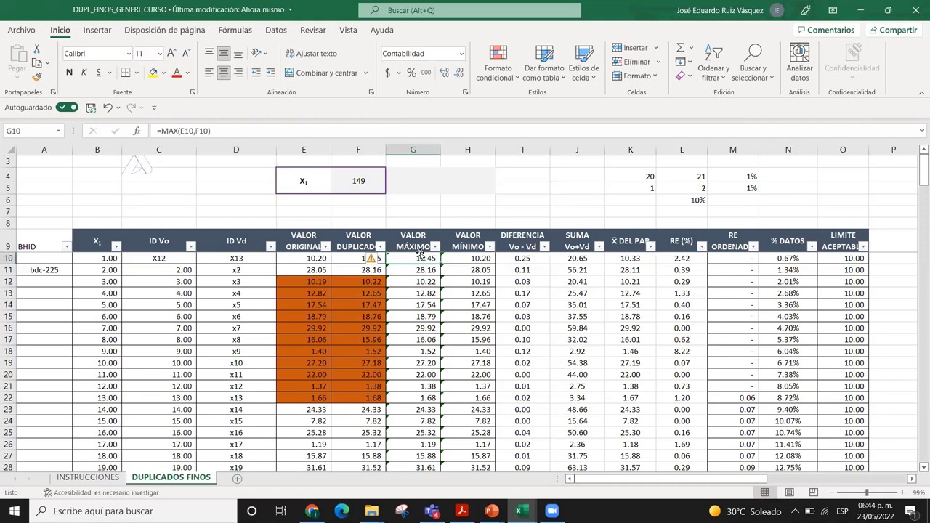
{"action": "left_click", "coordinate": [465, 257]}
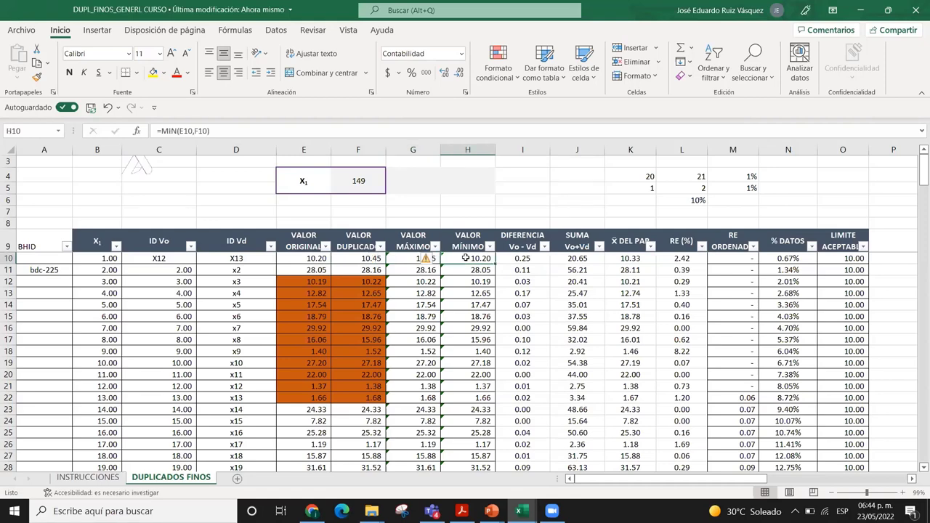
{"action": "left_click", "coordinate": [522, 259]}
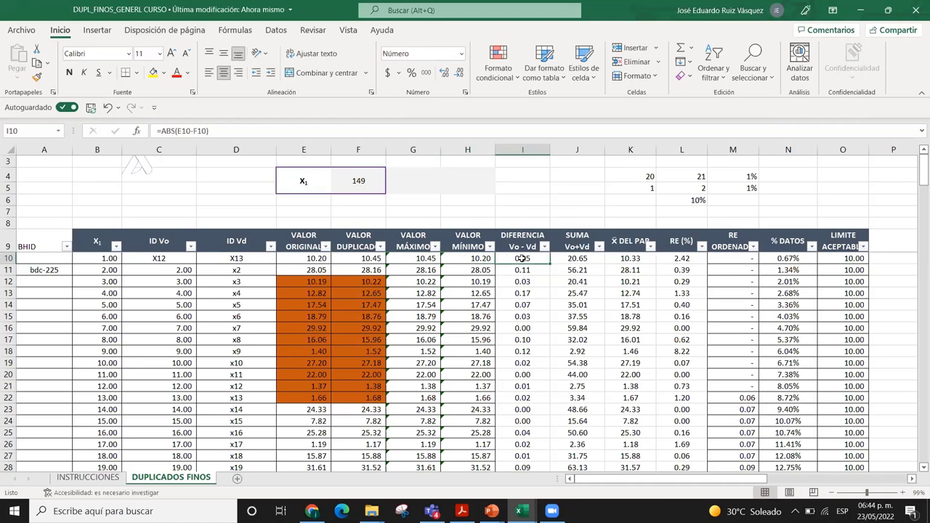
{"action": "left_click", "coordinate": [578, 257]}
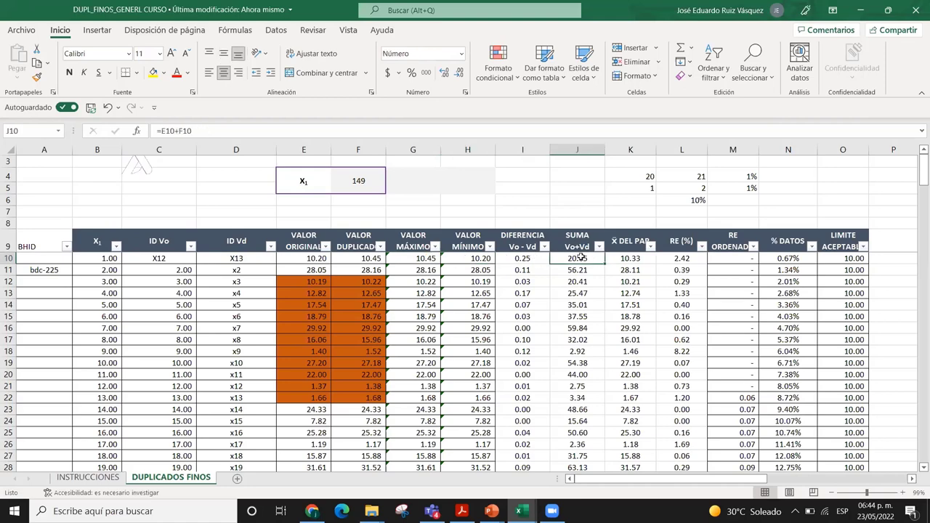
{"action": "left_click", "coordinate": [627, 257]}
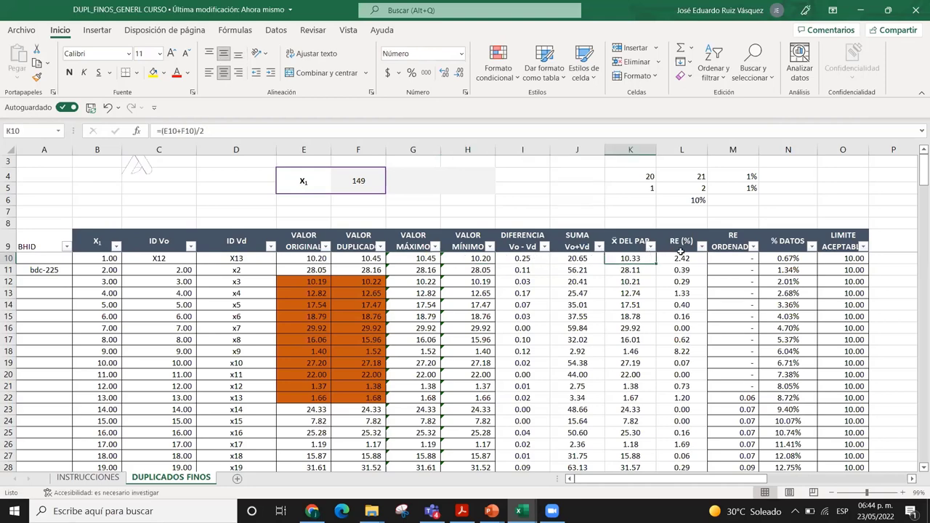
{"action": "left_click", "coordinate": [682, 258]}
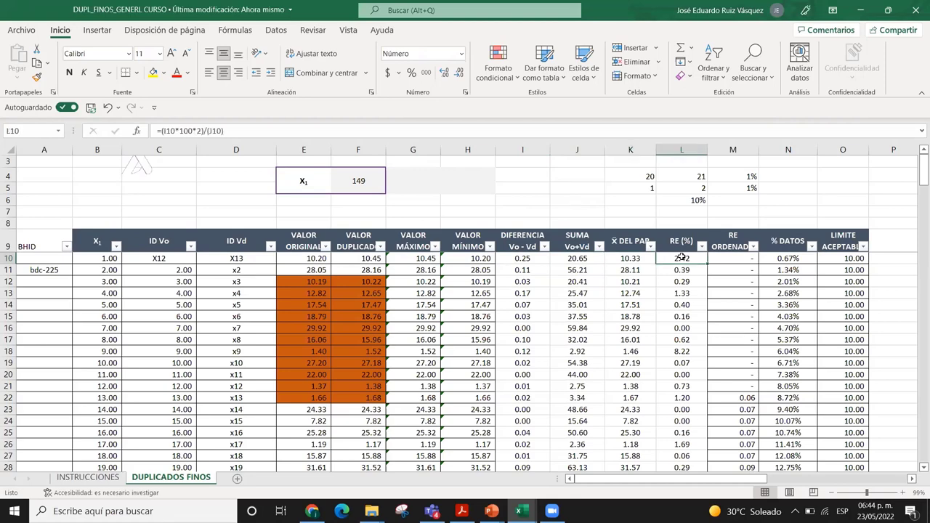
{"action": "left_click", "coordinate": [806, 269]}
{"action": "left_click", "coordinate": [855, 259]}
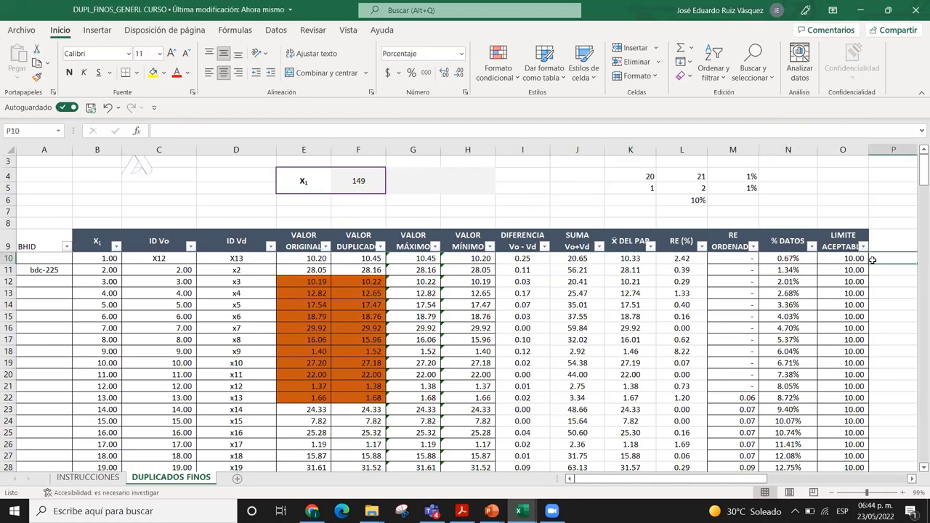
{"action": "left_click", "coordinate": [837, 270]}
Compare the original and duplicate values of the pairs in rows 10 to 22, including the orange-filled ones
{"action": "left_click", "coordinate": [409, 422]}
{"action": "left_click", "coordinate": [359, 347]}
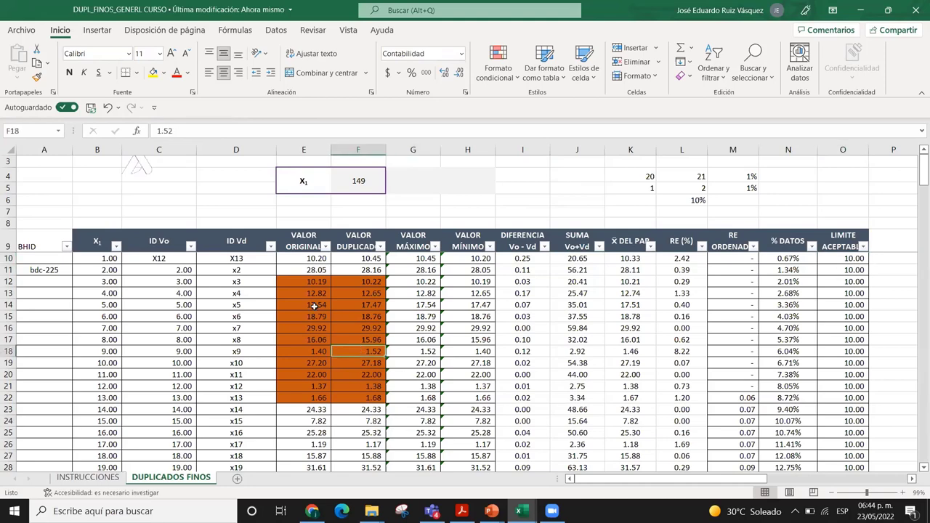
{"action": "left_click_drag", "start_coordinate": [313, 257], "coordinate": [360, 399]}
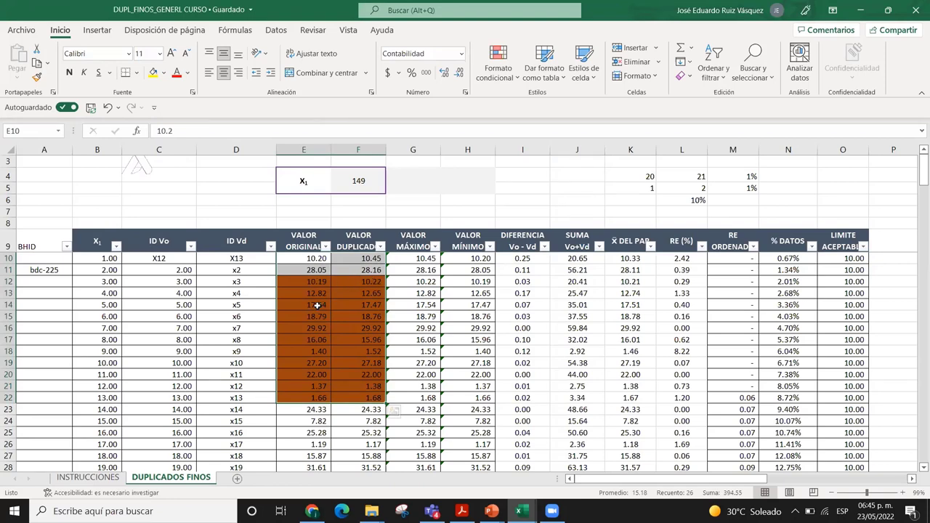
{"action": "left_click", "coordinate": [318, 375]}
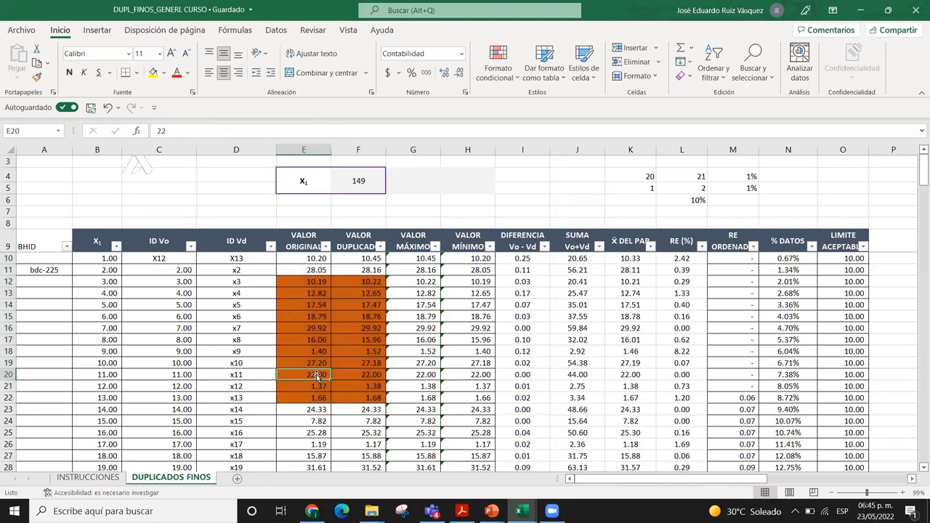
{"action": "left_click", "coordinate": [317, 329]}
{"action": "left_click", "coordinate": [317, 340]}
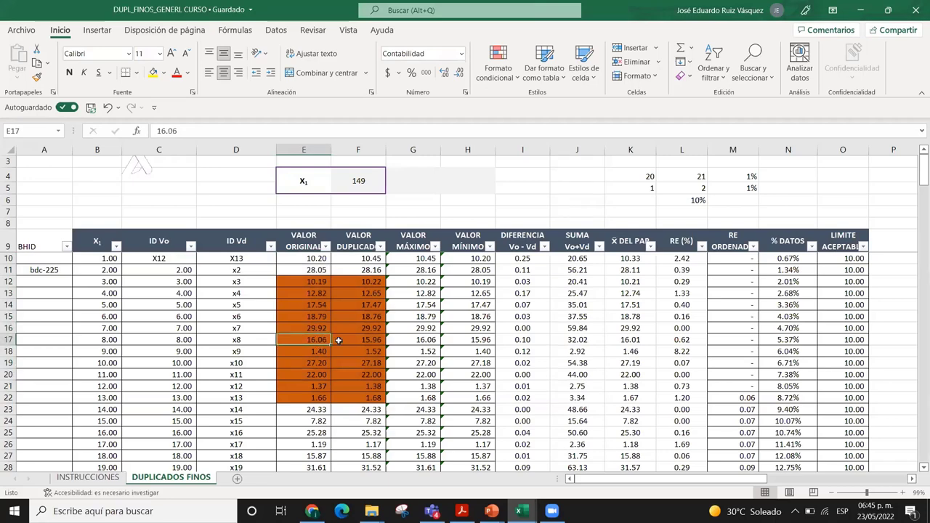
{"action": "key", "text": "Down"}
{"action": "key", "text": "Down"}
{"action": "key", "text": "Down"}
{"action": "key", "text": "Down"}
{"action": "key", "text": "Down"}
{"action": "key", "text": "Down"}
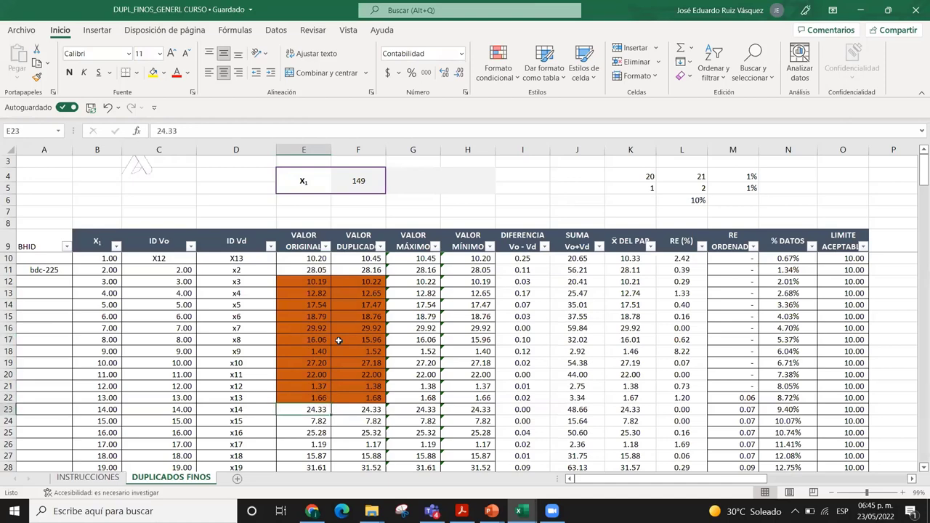
Scan the original and duplicate values from row 23 down to row 50, checking for pairs with identical values
{"action": "left_click_drag", "start_coordinate": [359, 410], "coordinate": [328, 411]}
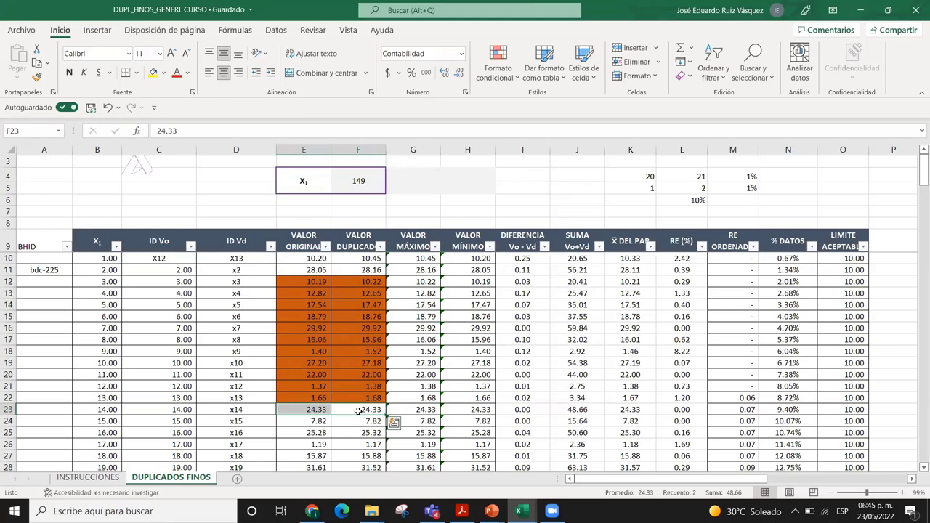
{"action": "left_click", "coordinate": [328, 430]}
{"action": "key", "text": "Down"}
{"action": "key", "text": "Down"}
{"action": "key", "text": "Down"}
{"action": "key", "text": "Down"}
{"action": "key", "text": "Down"}
{"action": "key", "text": "Down"}
{"action": "key", "text": "Down"}
{"action": "key", "text": "Down"}
{"action": "key", "text": "Down"}
{"action": "key", "text": "Down"}
{"action": "key", "text": "Down"}
{"action": "key", "text": "Down"}
{"action": "key", "text": "Down"}
{"action": "key", "text": "Down"}
{"action": "key", "text": "Down"}
{"action": "key", "text": "Down"}
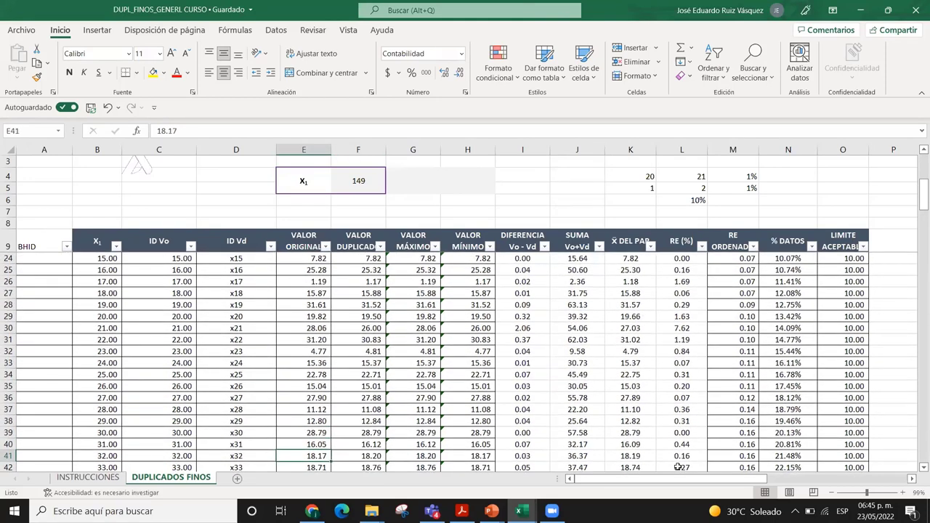
{"action": "left_click_drag", "start_coordinate": [362, 431], "coordinate": [318, 433]}
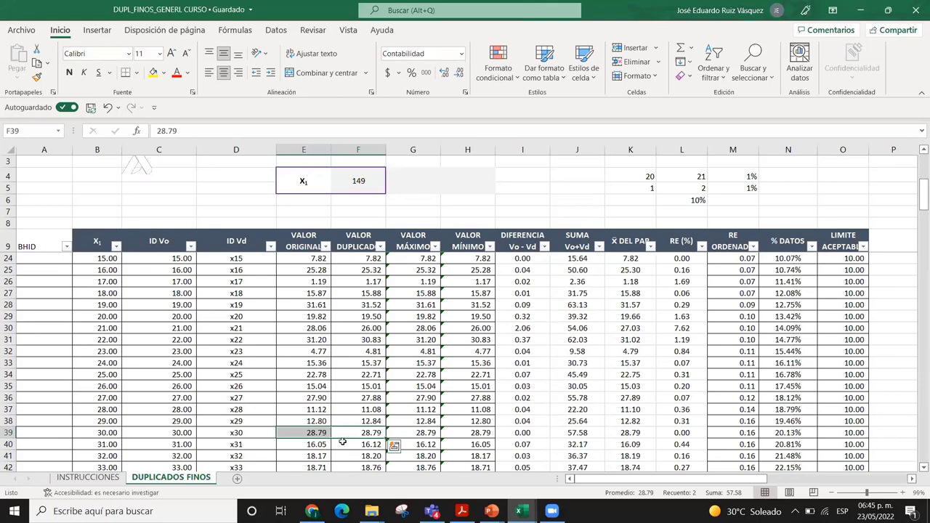
{"action": "key", "text": "Down"}
{"action": "key", "text": "Down"}
{"action": "key", "text": "Down"}
{"action": "key", "text": "Down"}
{"action": "key", "text": "Down"}
{"action": "key", "text": "Down"}
{"action": "key", "text": "Down"}
{"action": "key", "text": "Down"}
{"action": "key", "text": "Down"}
{"action": "key", "text": "Down"}
{"action": "key", "text": "Down"}
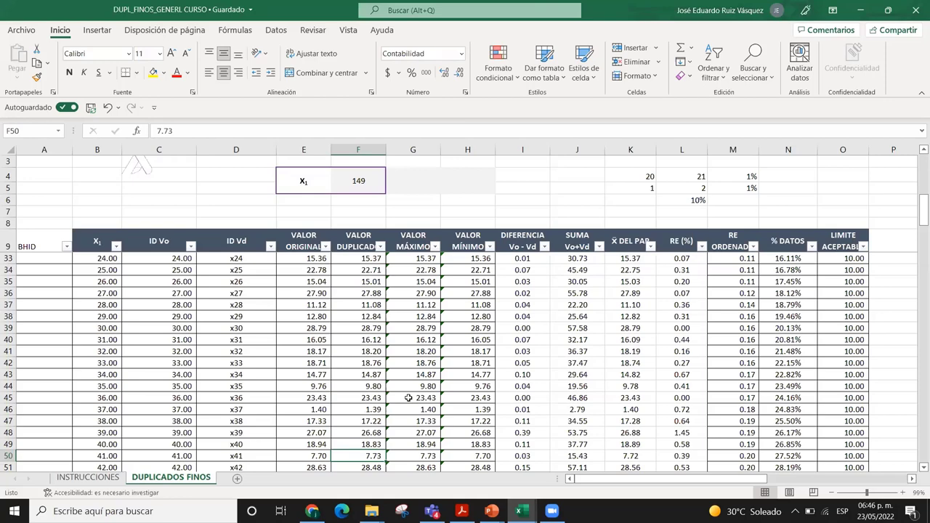
Examine the fine-duplicates scatter chart and read the coordinates of the outlier nearest the vertical axis
{"action": "key", "text": "Right"}
{"action": "key", "text": "Right"}
{"action": "key", "text": "Right"}
{"action": "key", "text": "Right"}
{"action": "key", "text": "Right"}
{"action": "key", "text": "Right"}
{"action": "key", "text": "Right"}
{"action": "key", "text": "Right"}
{"action": "key", "text": "Right"}
{"action": "key", "text": "Right"}
{"action": "key", "text": "Right"}
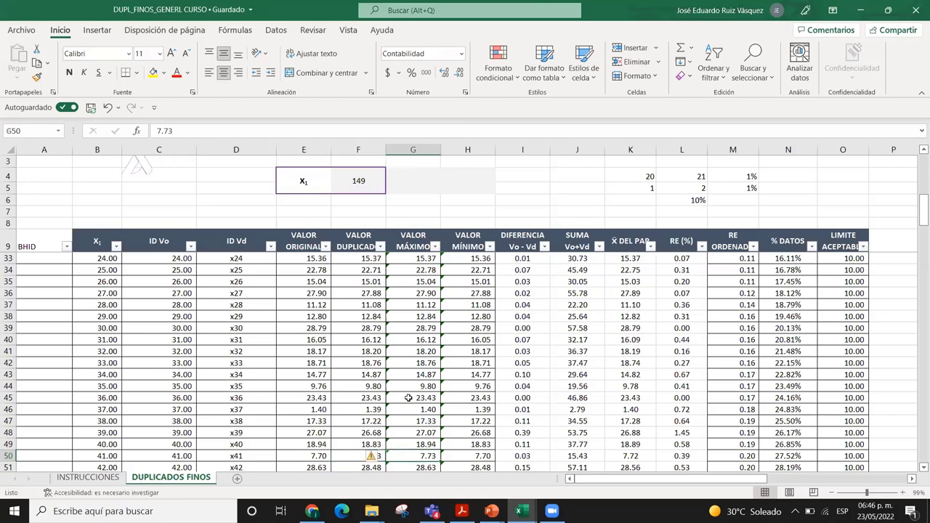
{"action": "key", "text": "Right"}
{"action": "key", "text": "Right"}
{"action": "key", "text": "Right"}
{"action": "key", "text": "Right"}
{"action": "key", "text": "Right"}
{"action": "key", "text": "Right"}
{"action": "key", "text": "Right"}
{"action": "key", "text": "Right"}
{"action": "key", "text": "Right"}
{"action": "key", "text": "Right"}
{"action": "key", "text": "Right"}
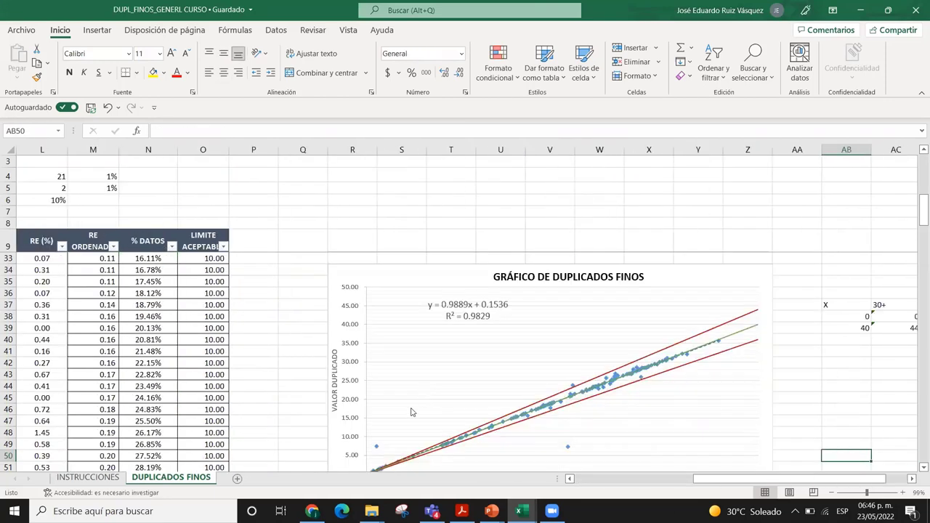
{"action": "mouse_move", "coordinate": [378, 451]}
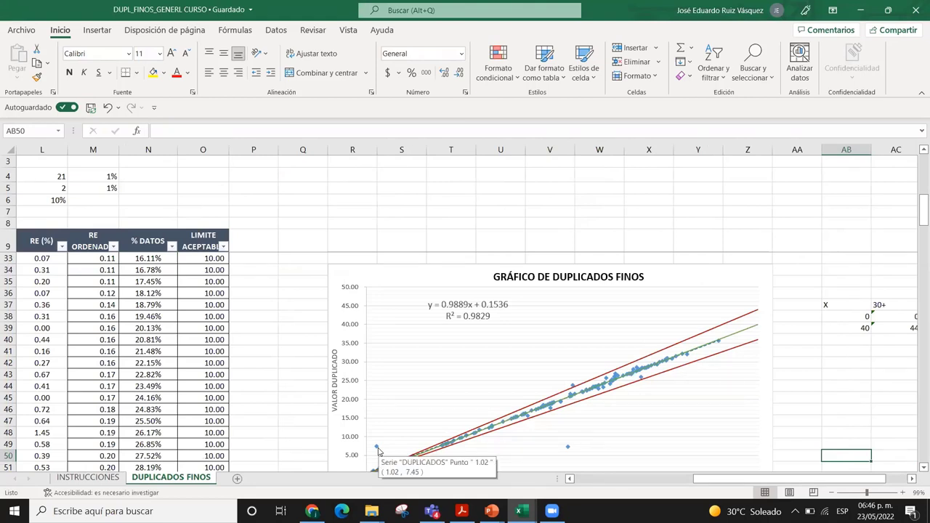
Set the first pair's original value to 11 in E10 and duplicate value to 19 in F10, and check its RE (%)
{"action": "left_click", "coordinate": [260, 419]}
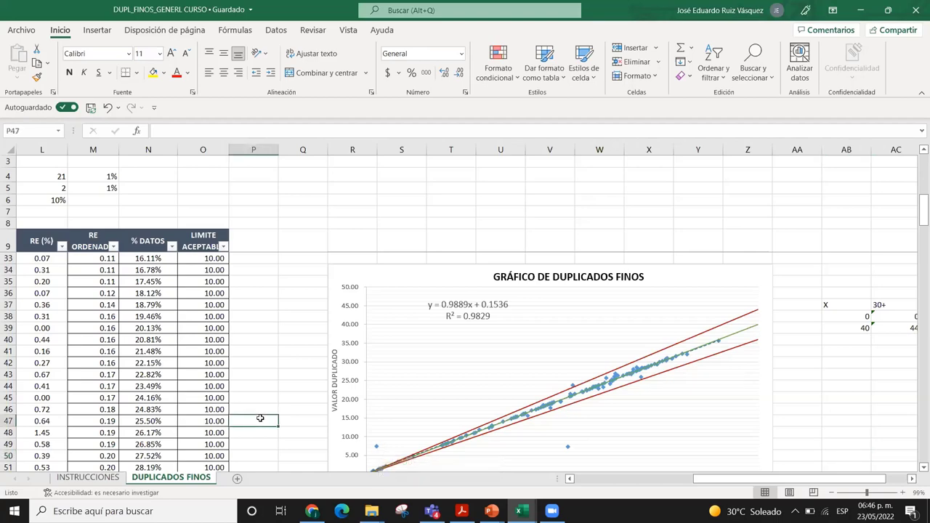
{"action": "key", "text": "Left"}
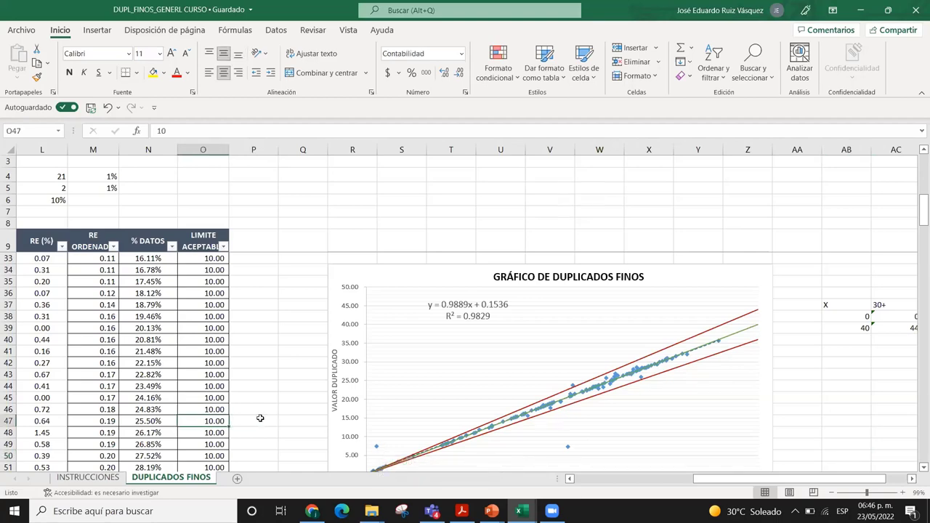
{"action": "key", "text": "ctrl+Left"}
{"action": "key", "text": "Right"}
{"action": "key", "text": "Right"}
{"action": "key", "text": "Right"}
{"action": "key", "text": "Right"}
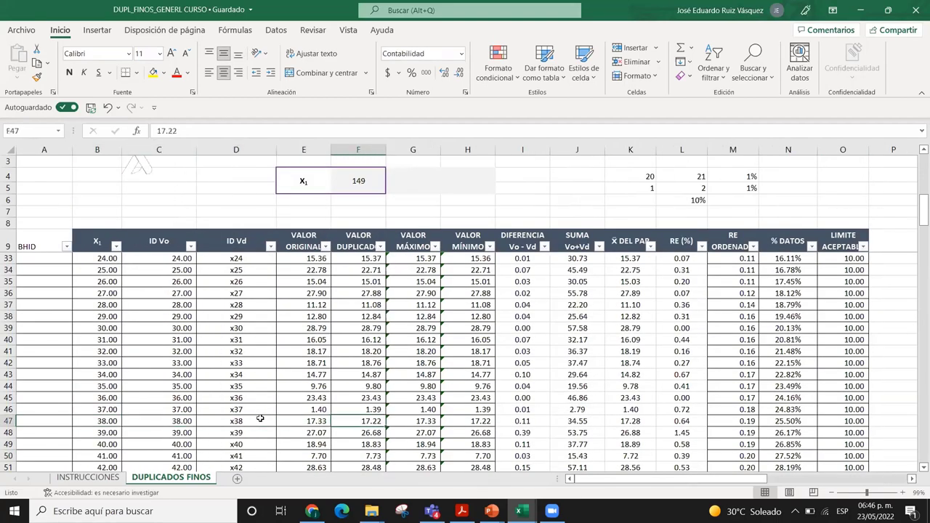
{"action": "left_click", "coordinate": [317, 269]}
{"action": "key", "text": "Up"}
{"action": "key", "text": "Up"}
{"action": "key", "text": "Up"}
{"action": "key", "text": "Up"}
{"action": "key", "text": "Up"}
{"action": "key", "text": "Up"}
{"action": "key", "text": "Up"}
{"action": "key", "text": "Up"}
{"action": "key", "text": "Up"}
{"action": "key", "text": "Up"}
{"action": "key", "text": "Up"}
{"action": "key", "text": "Up"}
{"action": "key", "text": "Up"}
{"action": "key", "text": "Up"}
{"action": "key", "text": "Up"}
{"action": "key", "text": "Up"}
{"action": "key", "text": "Up"}
{"action": "key", "text": "Up"}
{"action": "key", "text": "Up"}
{"action": "key", "text": "Up"}
{"action": "key", "text": "Up"}
{"action": "key", "text": "Up"}
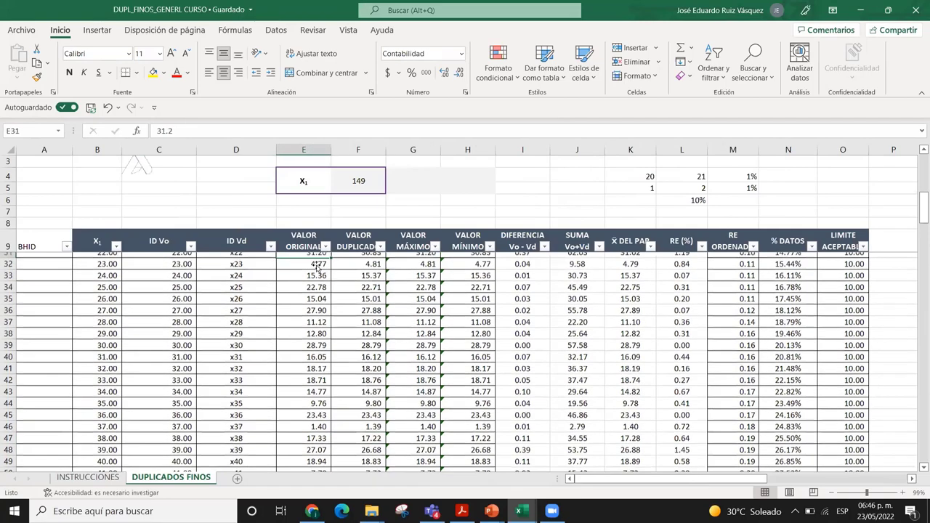
{"action": "key", "text": "Down"}
{"action": "key", "text": "Down"}
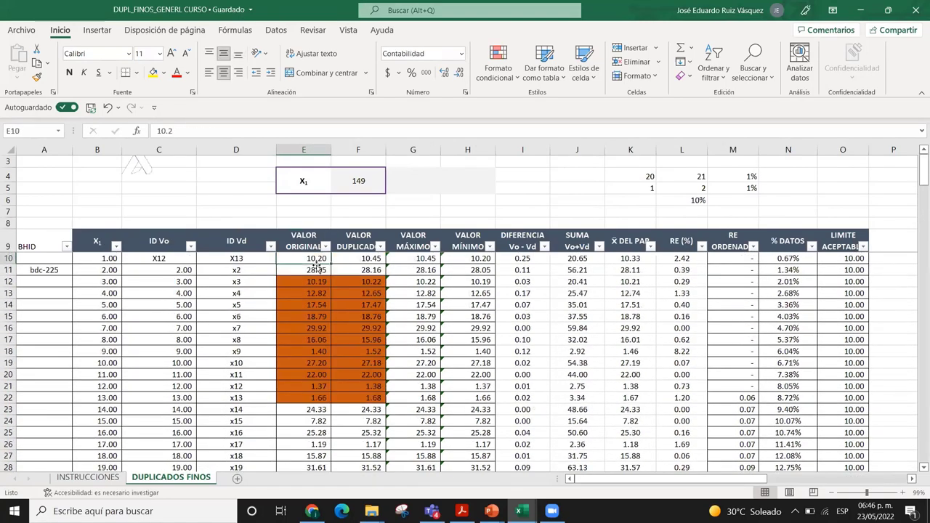
{"action": "type", "text": "11"}
{"action": "key", "text": "Tab"}
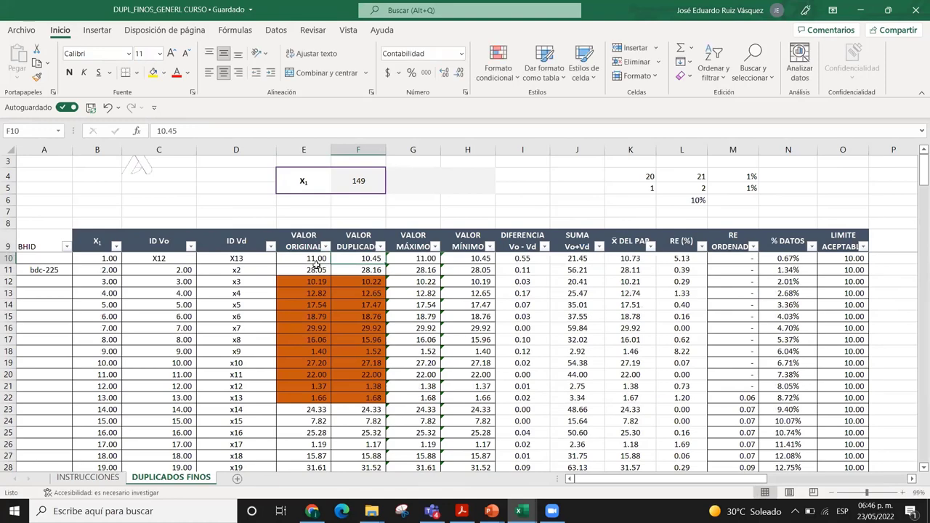
{"action": "type", "text": "19"}
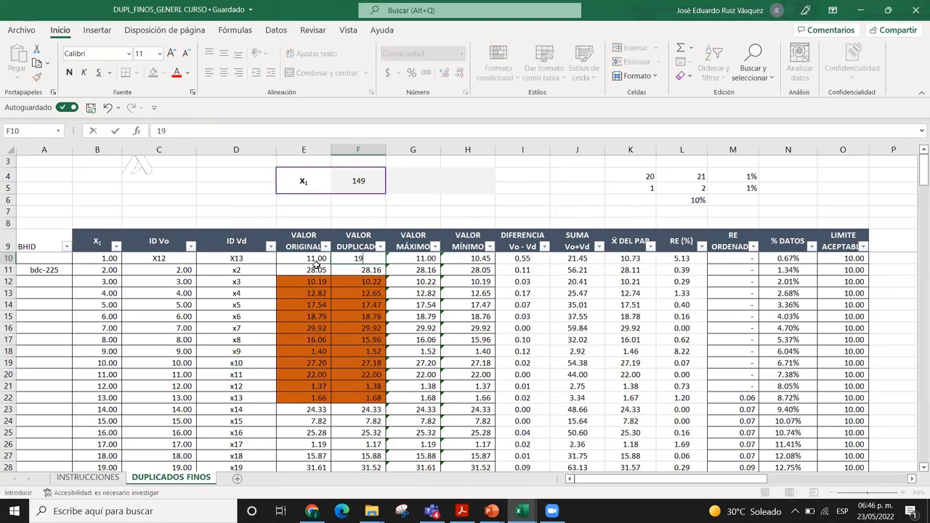
{"action": "key", "text": "Tab"}
{"action": "key", "text": "Left"}
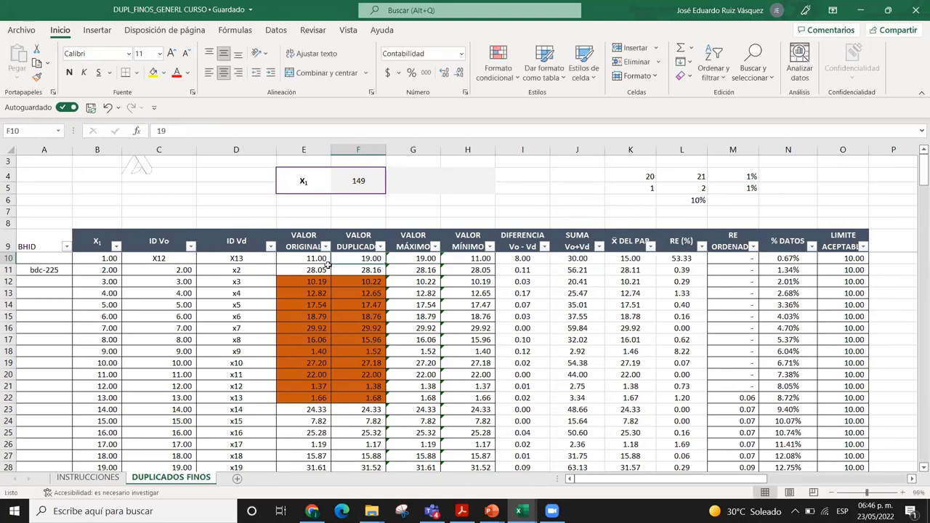
{"action": "left_click", "coordinate": [687, 256]}
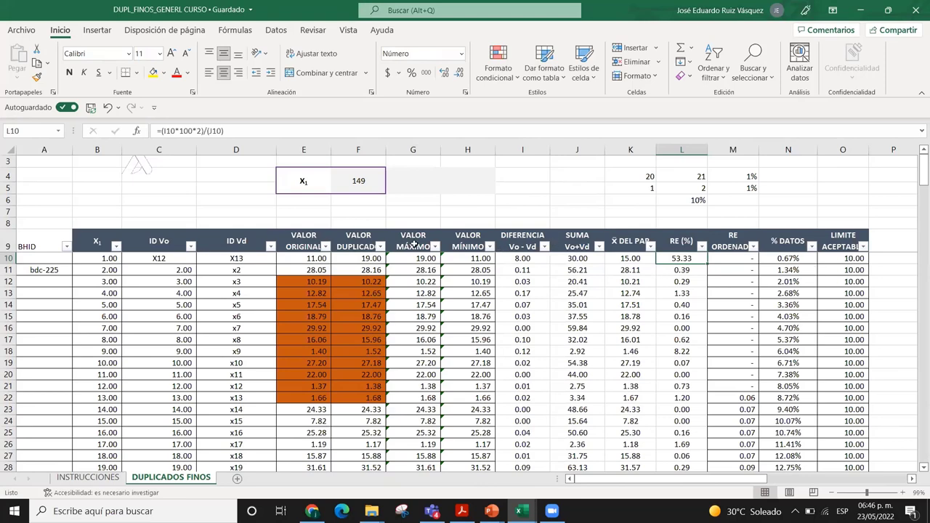
Set the first pair's original value to 30 in E10 and its duplicate value to 31 in F10
{"action": "left_click", "coordinate": [303, 256]}
{"action": "type", "text": "30"}
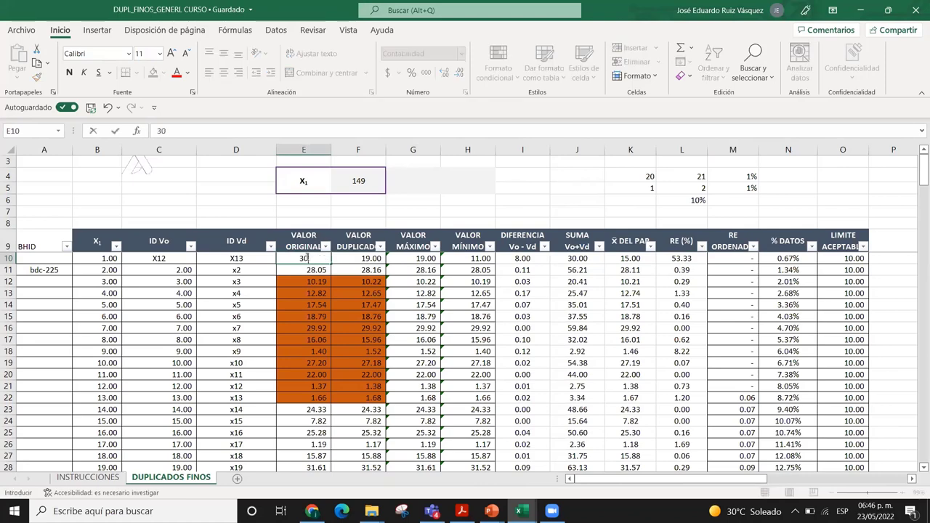
{"action": "key", "text": "Tab"}
{"action": "type", "text": "31"}
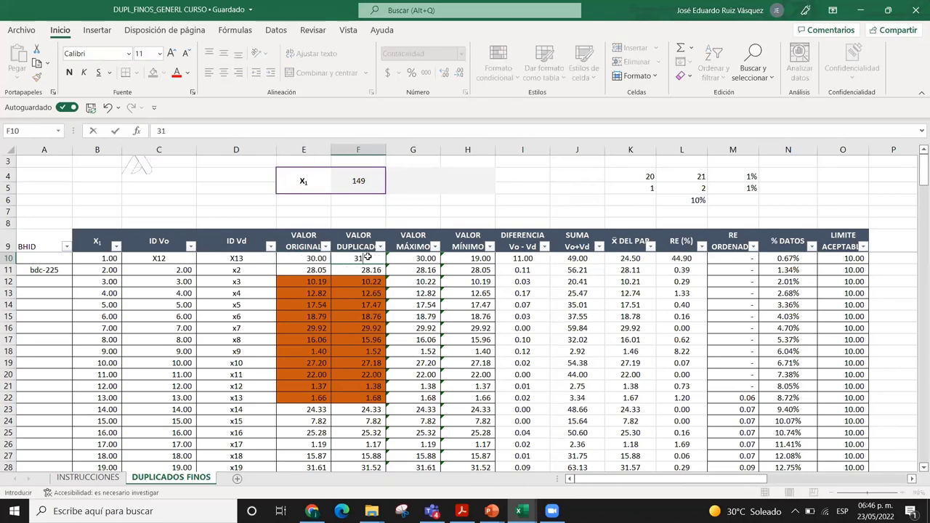
{"action": "key", "text": "Tab"}
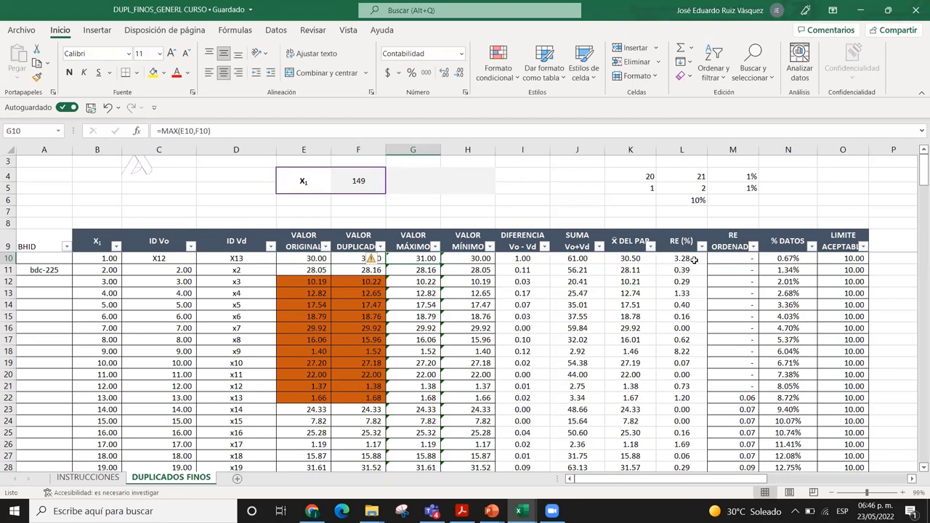
Enter the example pair 30 and 31 in cells H7 and I7, just above the table
{"action": "left_click", "coordinate": [356, 324]}
{"action": "key", "text": "Up"}
{"action": "key", "text": "Up"}
{"action": "key", "text": "Up"}
{"action": "key", "text": "Up"}
{"action": "key", "text": "Up"}
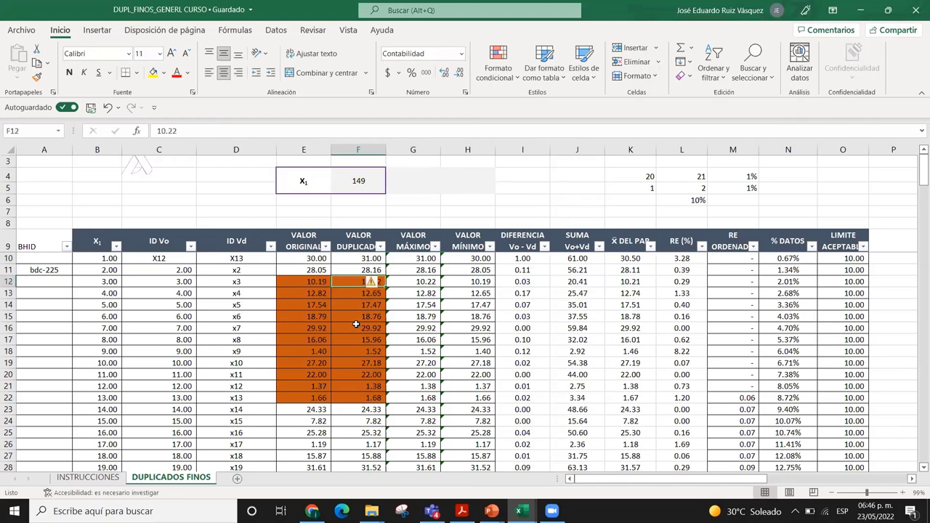
{"action": "key", "text": "Right"}
{"action": "key", "text": "Up"}
{"action": "key", "text": "Up"}
{"action": "key", "text": "Up"}
{"action": "key", "text": "Right"}
{"action": "key", "text": "Up"}
{"action": "type", "text": "30"}
{"action": "key", "text": "Right"}
{"action": "type", "text": "31"}
Enter a second example pair, 1 and 2, in cells H6 and I6
{"action": "key", "text": "Left"}
{"action": "key", "text": "Up"}
{"action": "type", "text": "1"}
{"action": "key", "text": "Right"}
{"action": "type", "text": "2"}
{"action": "key", "text": "Right"}
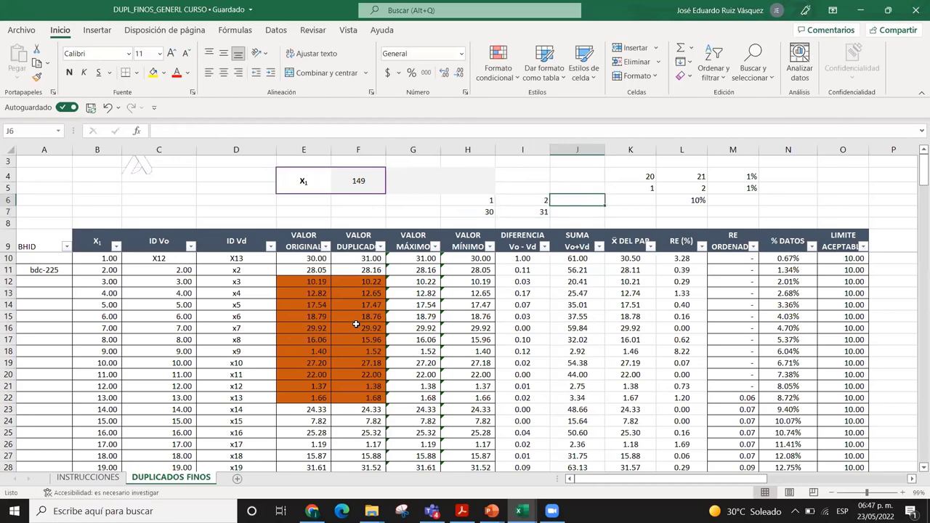
Calculate the pair difference in J6 with =I6-H6 and copy the formula down to J7
{"action": "type", "text": "="}
{"action": "left_click", "coordinate": [536, 202]}
{"action": "type", "text": "-"}
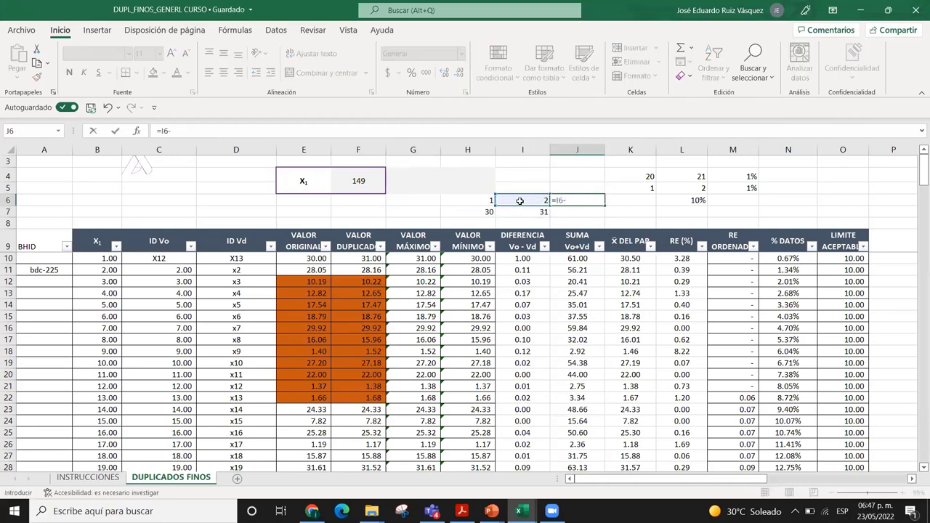
{"action": "left_click", "coordinate": [483, 200]}
{"action": "key", "text": "Return"}
{"action": "left_click", "coordinate": [595, 195]}
{"action": "left_click_drag", "start_coordinate": [605, 206], "coordinate": [603, 216]}
Head the two example columns with %Mn in H5 and %mn in I5
{"action": "left_click", "coordinate": [480, 190]}
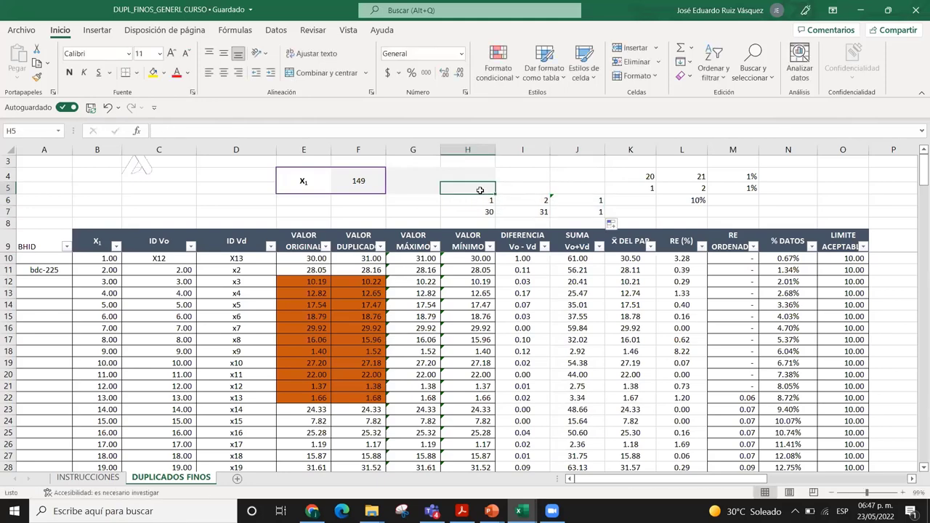
{"action": "double_click", "coordinate": [480, 191]}
{"action": "type", "text": "%Mn"}
{"action": "key", "text": "Tab"}
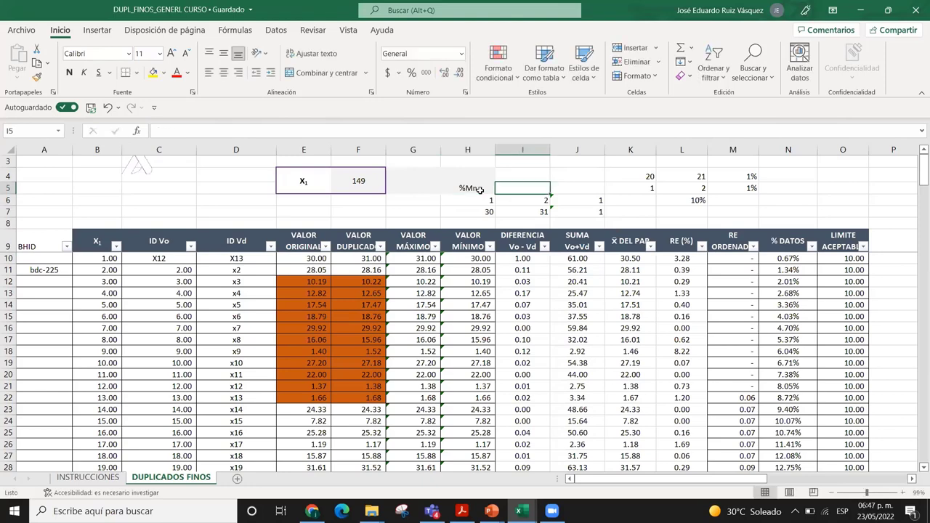
{"action": "type", "text": "%mn"}
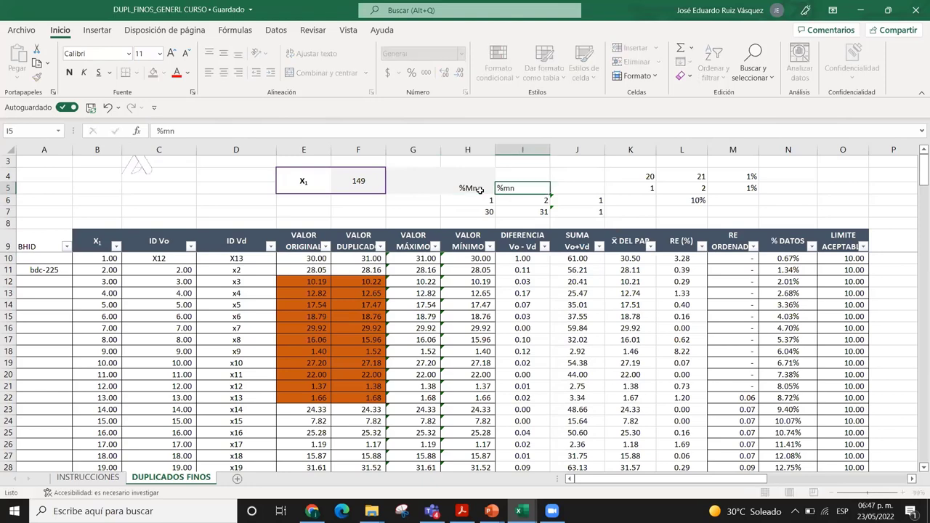
{"action": "key", "text": "Return"}
Review the example values in H6:I7, going from the first pair to the second
{"action": "left_click_drag", "start_coordinate": [469, 188], "coordinate": [521, 223]}
{"action": "left_click", "coordinate": [528, 151]}
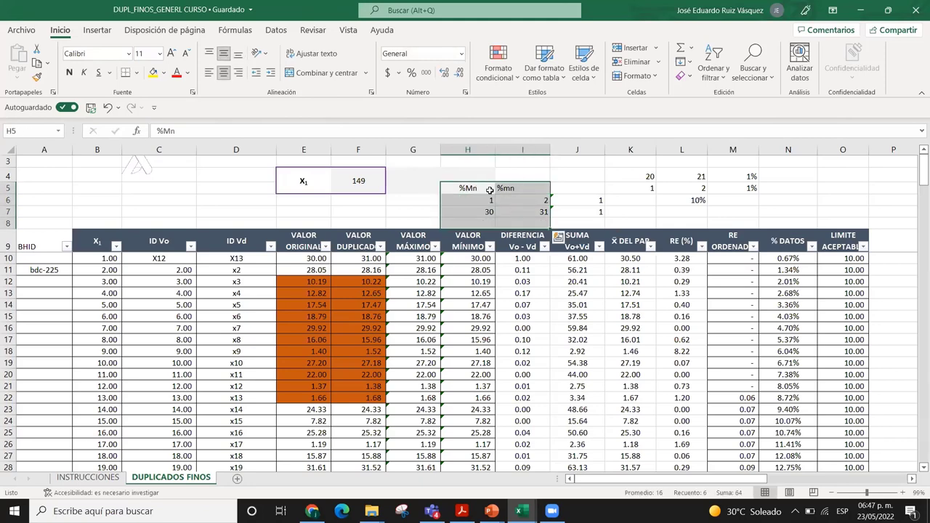
{"action": "left_click", "coordinate": [484, 203]}
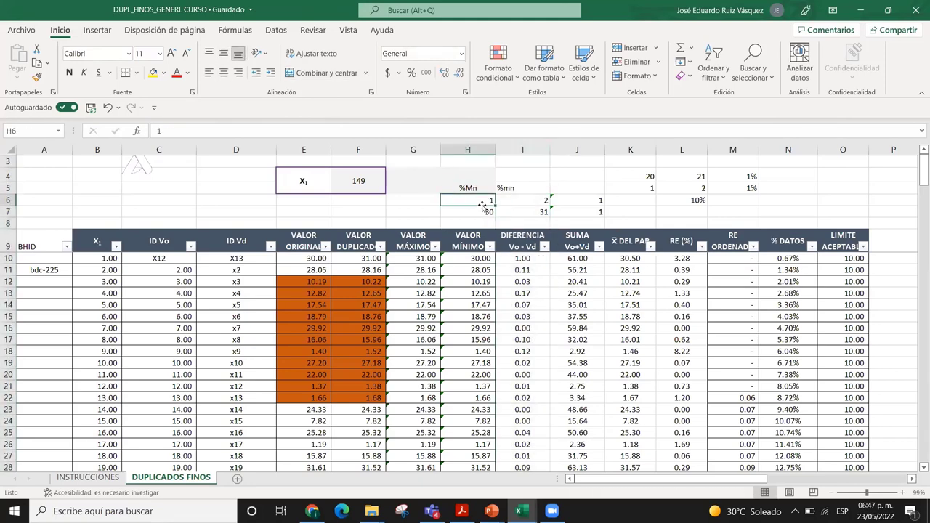
{"action": "key", "text": "Down"}
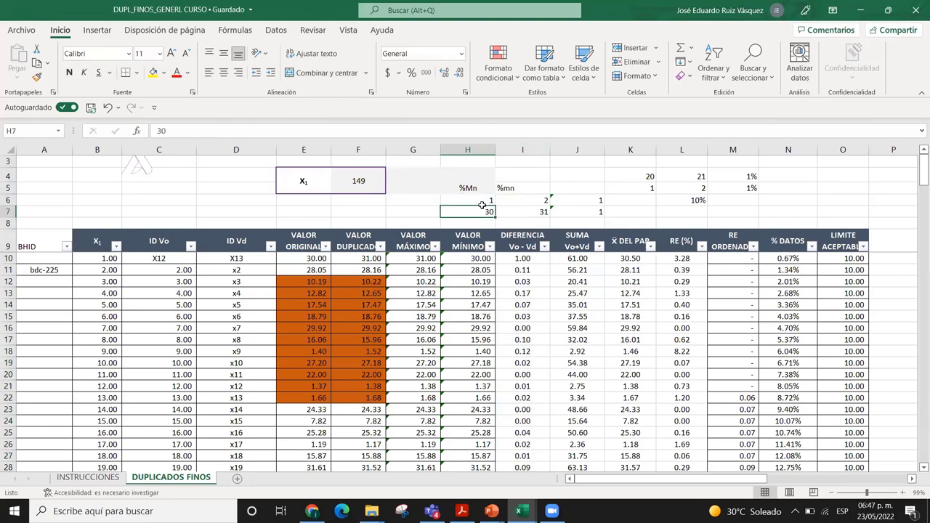
{"action": "key", "text": "Right"}
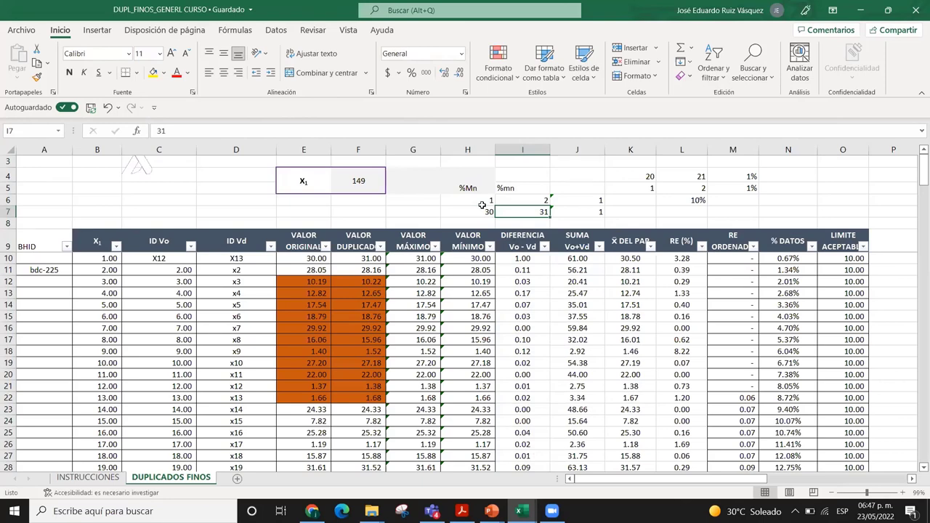
Head the example difference column with % in J5
{"action": "left_click", "coordinate": [577, 210]}
{"action": "left_click", "coordinate": [582, 188]}
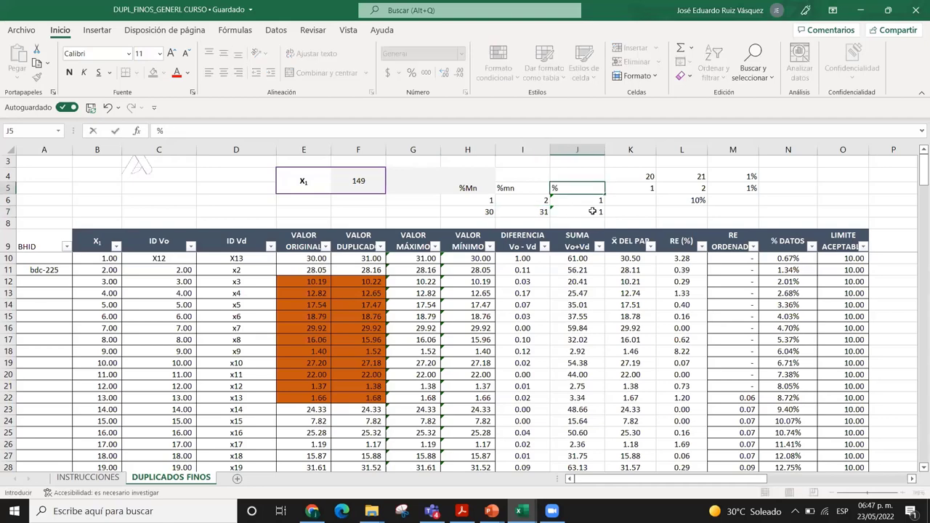
{"action": "left_click", "coordinate": [564, 209]}
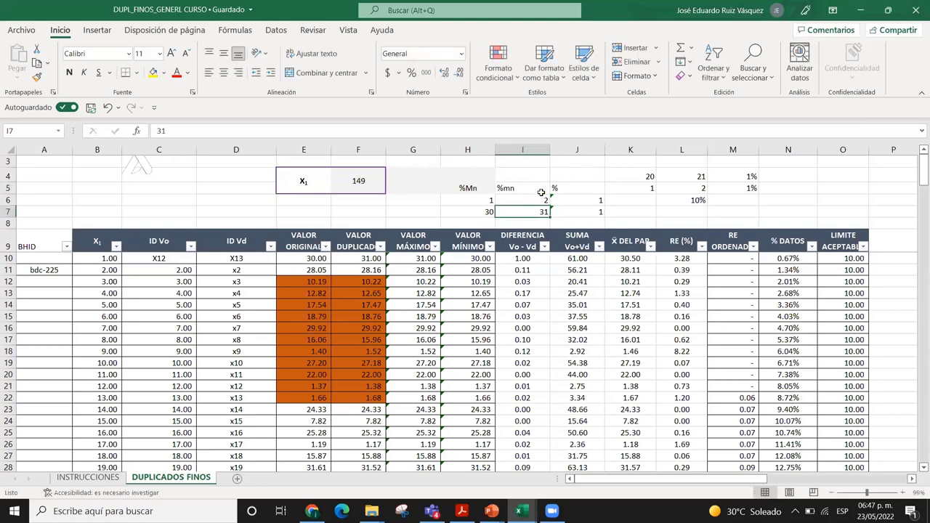
Compare the low-grade pair in row 6 and the high-grade pair in row 7 with their differences in column J
{"action": "left_click", "coordinate": [598, 202]}
{"action": "left_click", "coordinate": [623, 205]}
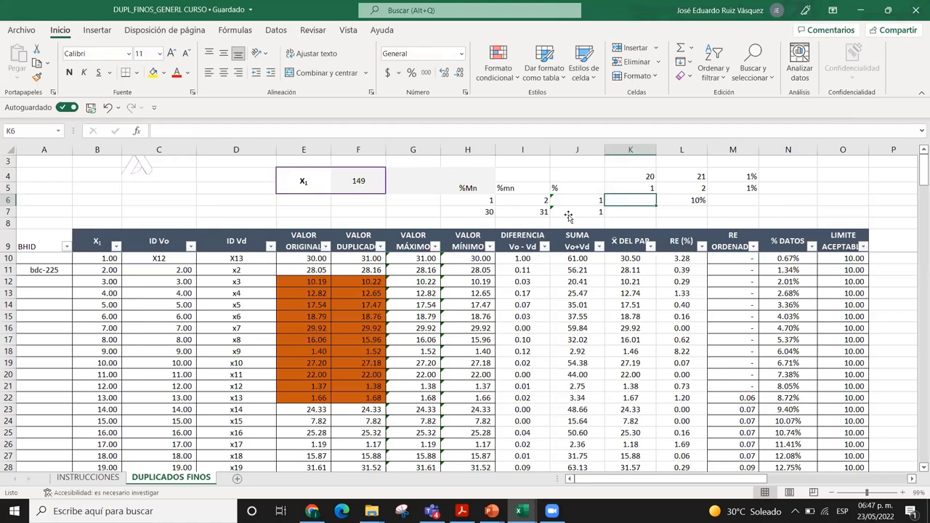
{"action": "left_click", "coordinate": [499, 200]}
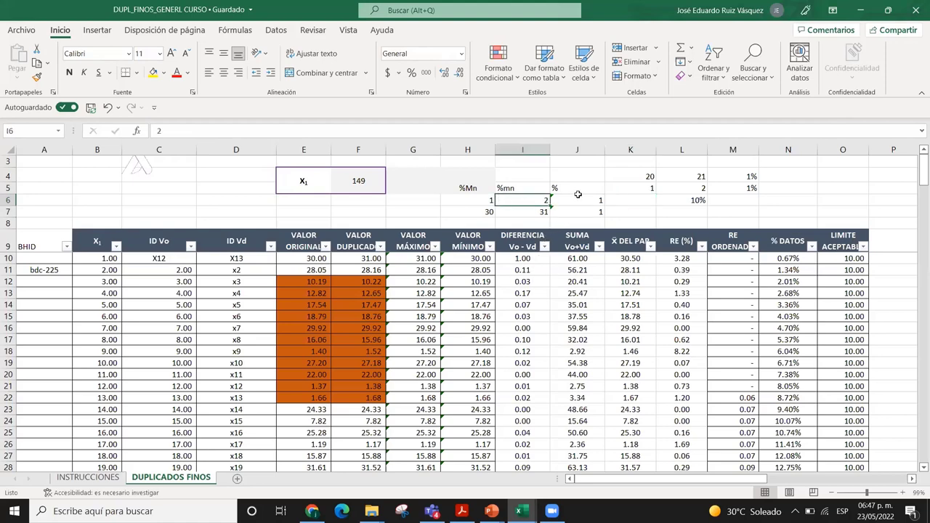
{"action": "key", "text": "Right"}
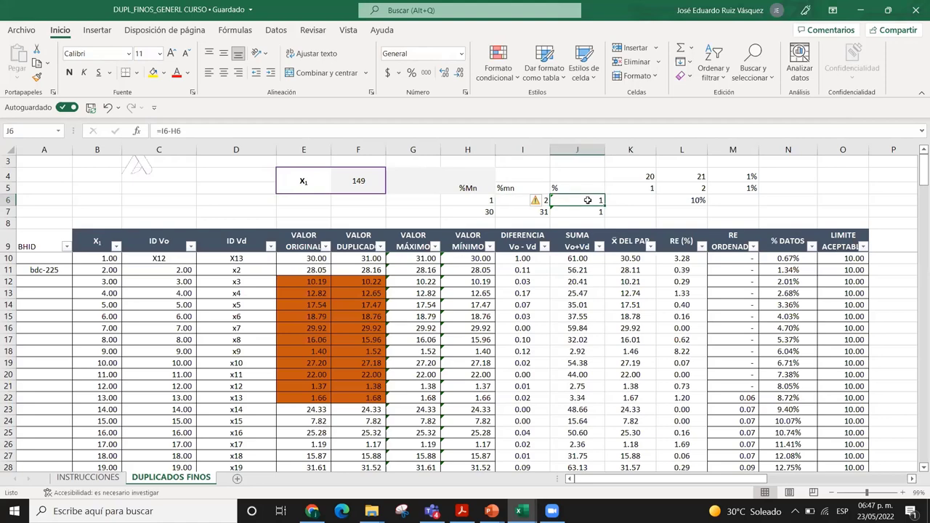
{"action": "left_click", "coordinate": [490, 201]}
{"action": "left_click", "coordinate": [531, 197]}
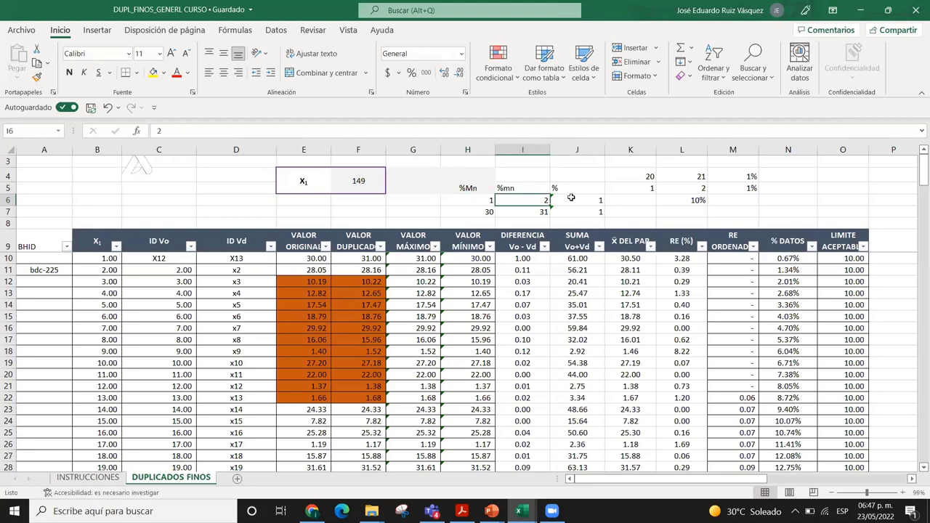
{"action": "left_click", "coordinate": [483, 201]}
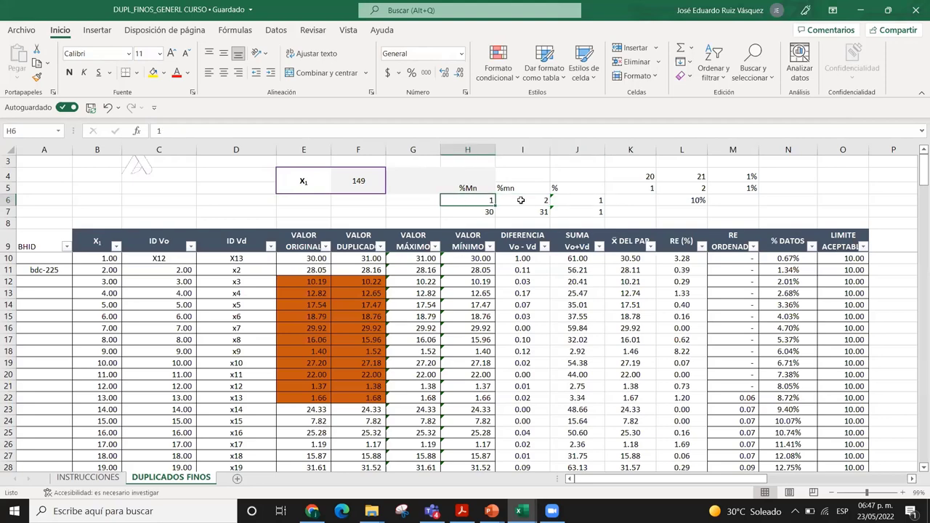
{"action": "left_click", "coordinate": [521, 200]}
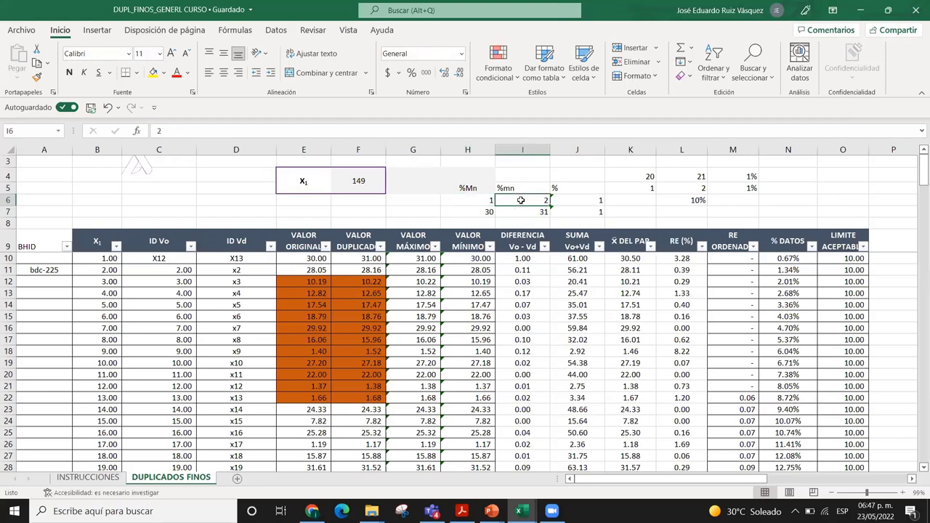
{"action": "left_click", "coordinate": [480, 213]}
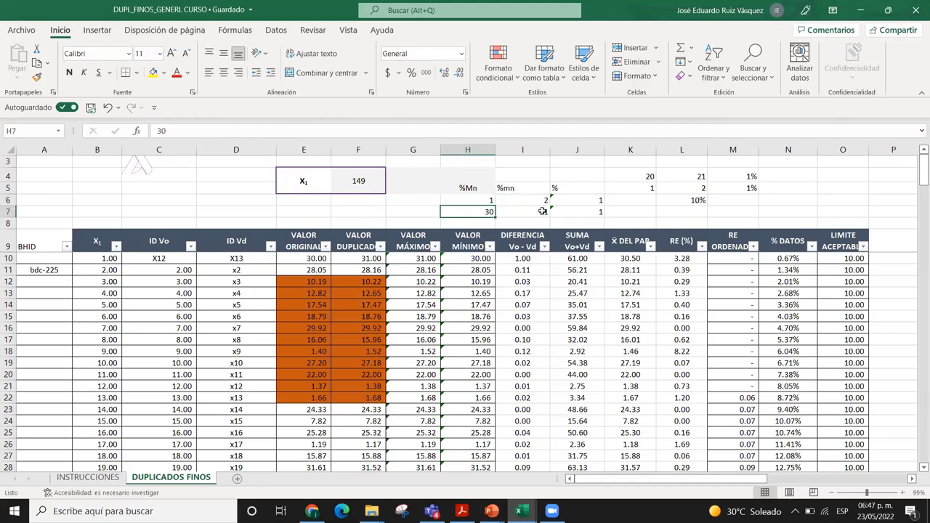
{"action": "left_click", "coordinate": [586, 211]}
{"action": "left_click", "coordinate": [489, 211]}
Enter 60 in cell I8 below the example duplicate values
{"action": "left_click", "coordinate": [525, 221]}
{"action": "type", "text": "6"}
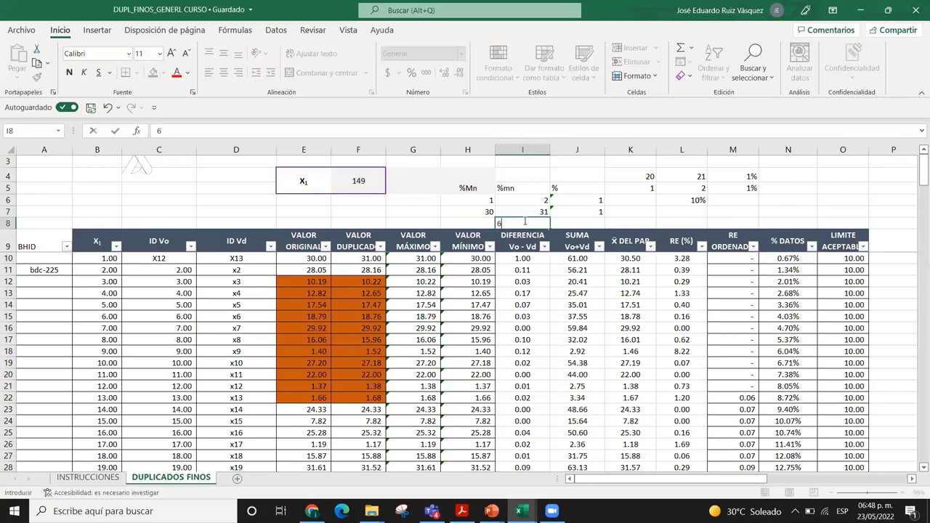
{"action": "type", "text": "0"}
{"action": "key", "text": "ctrl+Return"}
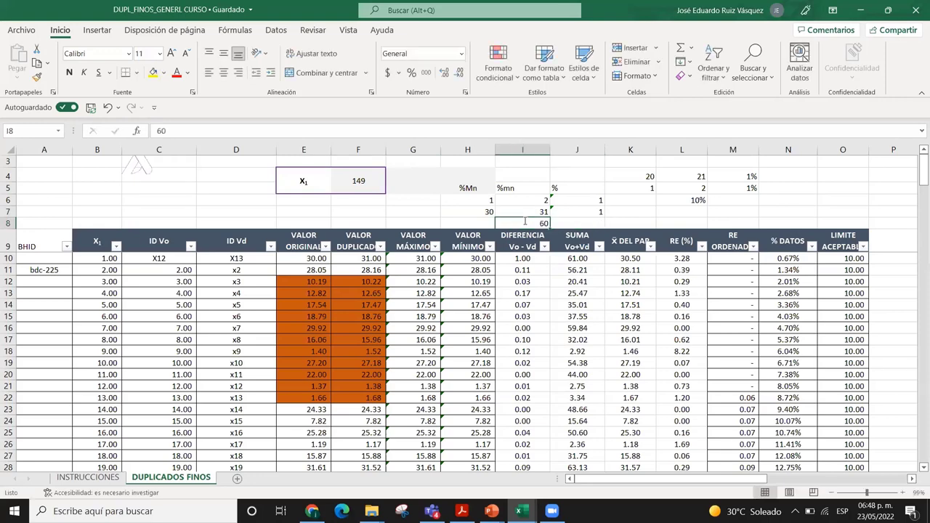
Enter .05 in the percentage-formatted cell N7 above the % DATOS column
{"action": "key", "text": "Up"}
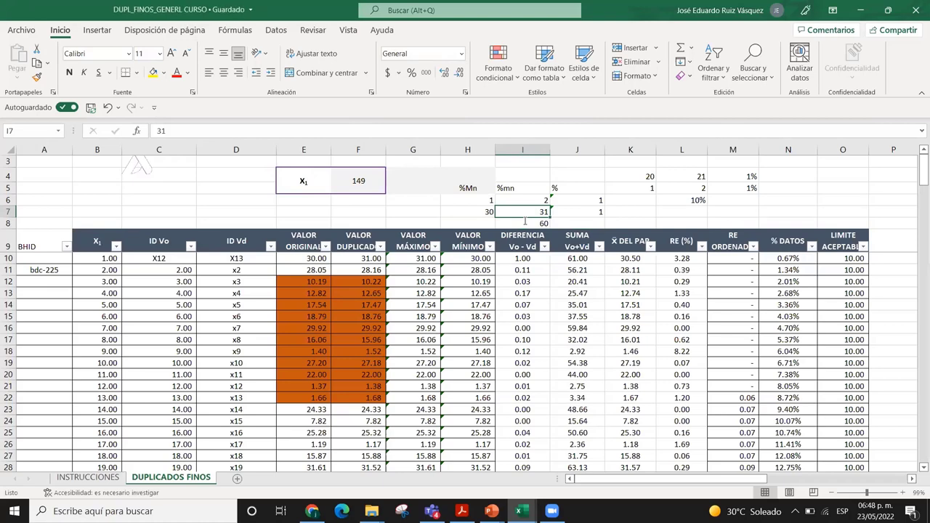
{"action": "key", "text": "Right"}
{"action": "key", "text": "Right"}
{"action": "key", "text": "Right"}
{"action": "key", "text": "Right"}
{"action": "key", "text": "Right"}
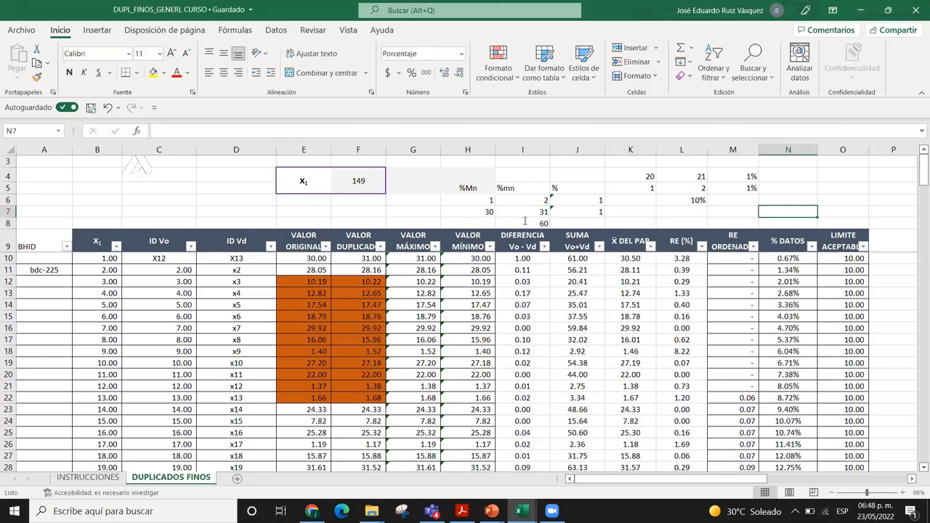
{"action": "type", "text": ".05"}
{"action": "key", "text": "Return"}
{"action": "key", "text": "Up"}
Replace the value in cell N7 with 1.2
{"action": "key", "text": "F2"}
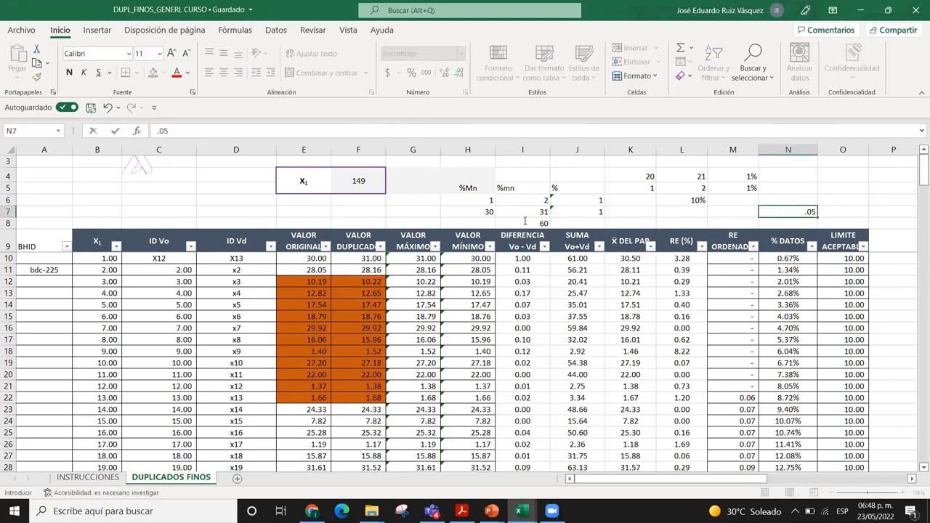
{"action": "key", "text": "BackSpace"}
{"action": "key", "text": "BackSpace"}
{"action": "key", "text": "BackSpace"}
{"action": "type", "text": "1.2"}
{"action": "key", "text": "Return"}
{"action": "key", "text": "Up"}
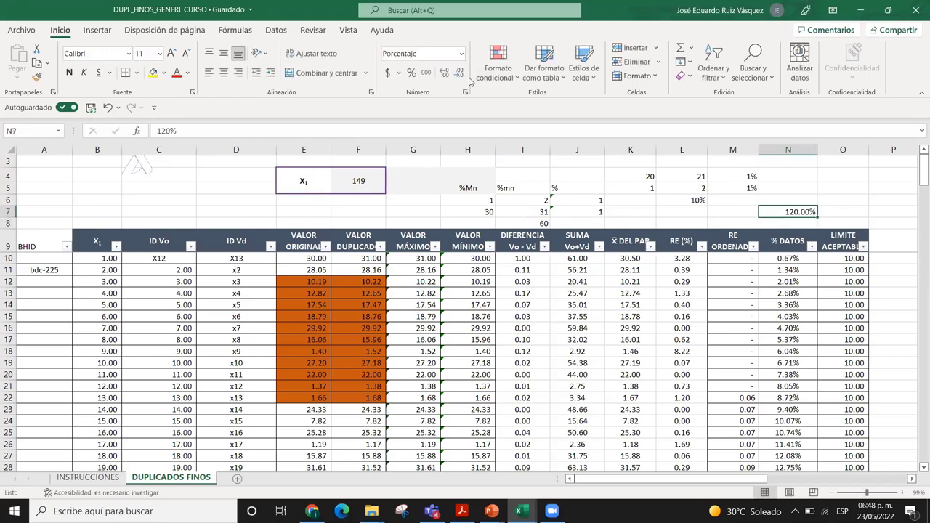
Enter the example values 1.2 in I4 and 1.5 in J4, and compare them with the row 6 difference
{"action": "left_click", "coordinate": [539, 176]}
{"action": "type", "text": "1.2"}
{"action": "key", "text": "Tab"}
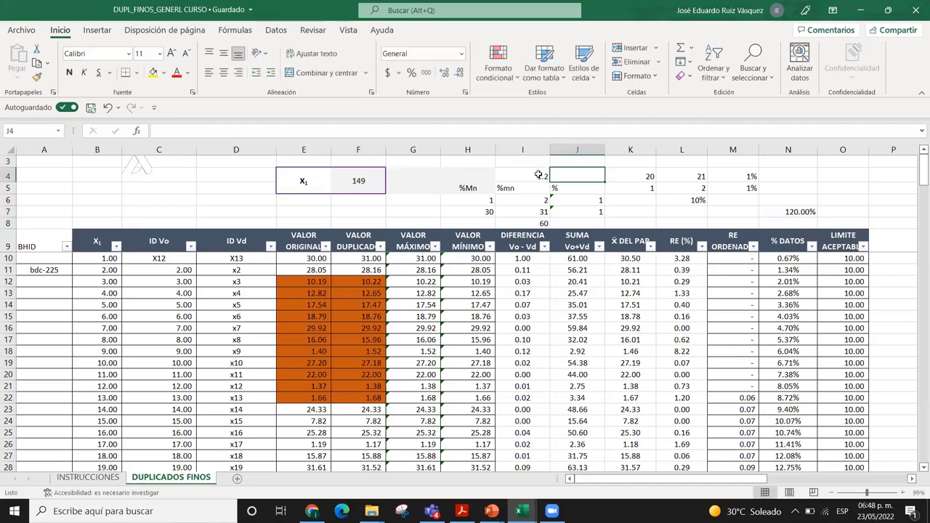
{"action": "type", "text": "1.5"}
{"action": "key", "text": "Left"}
{"action": "left_click", "coordinate": [587, 174]}
{"action": "key", "text": "shift+Left"}
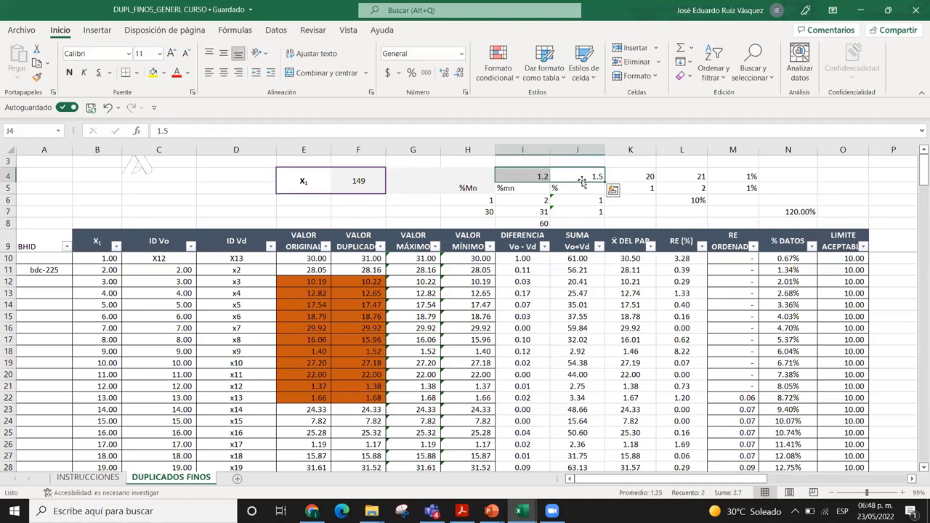
{"action": "left_click", "coordinate": [583, 198]}
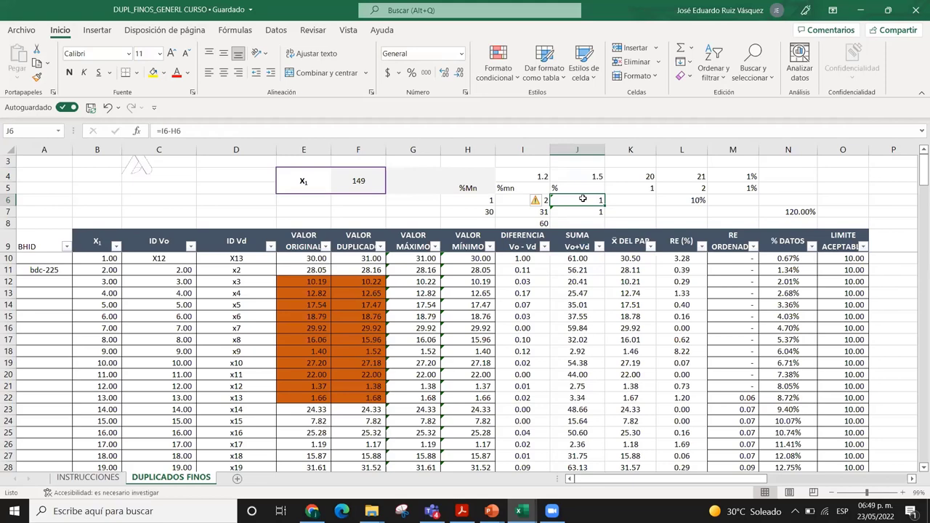
{"action": "left_click", "coordinate": [536, 164]}
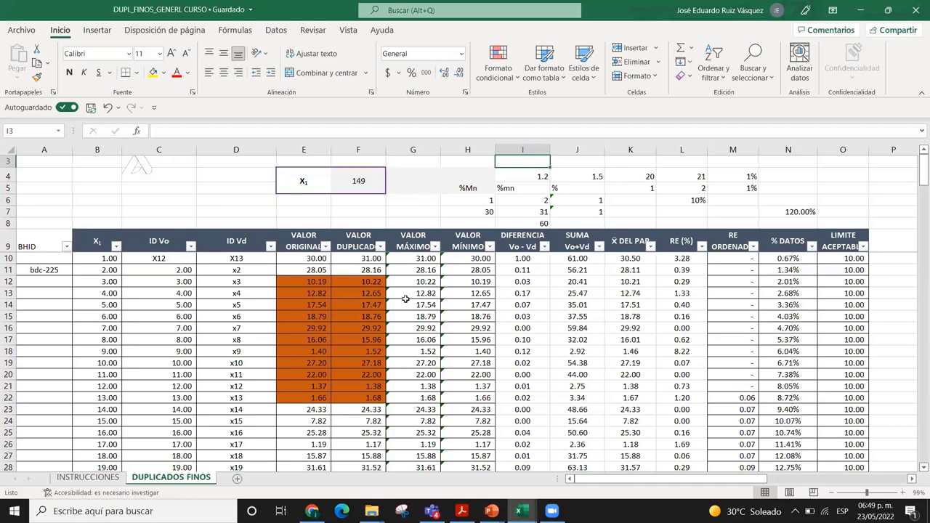
Set the first pair's original value to 1 in E10 and its duplicate value to 2 in F10
{"action": "left_click", "coordinate": [326, 278]}
{"action": "key", "text": "Up"}
{"action": "key", "text": "Up"}
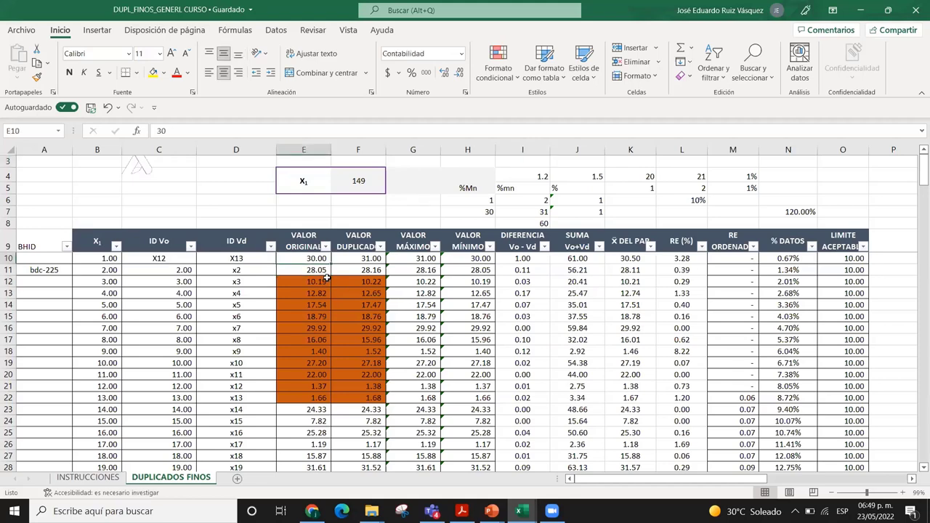
{"action": "type", "text": "1"}
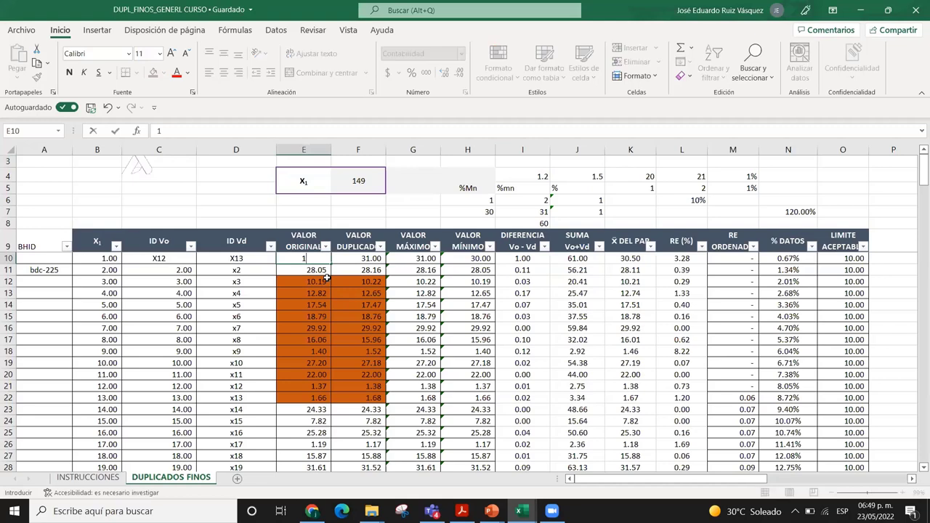
{"action": "key", "text": "Tab"}
{"action": "type", "text": "2"}
{"action": "key", "text": "Return"}
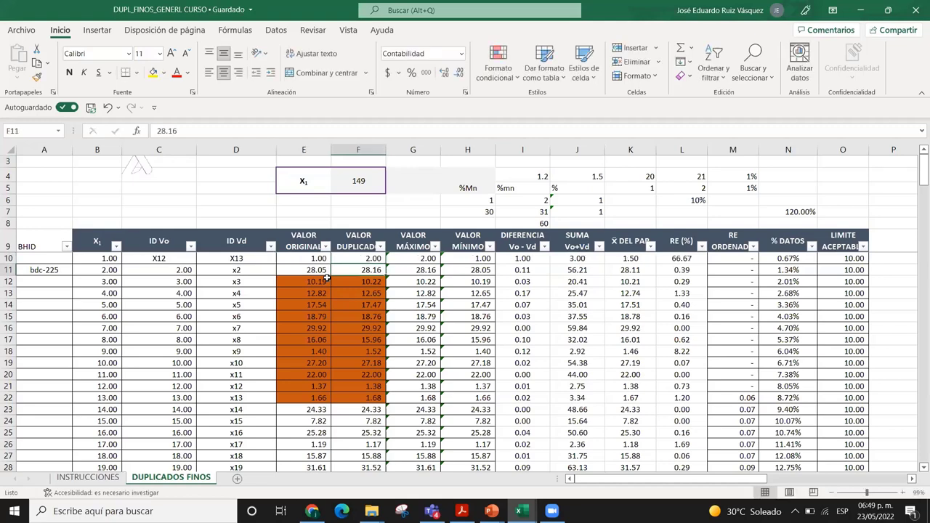
Set the second pair's original value to 30 in E11 and its duplicate value to 31 in F11
{"action": "type", "text": "30"}
{"action": "key", "text": "Tab"}
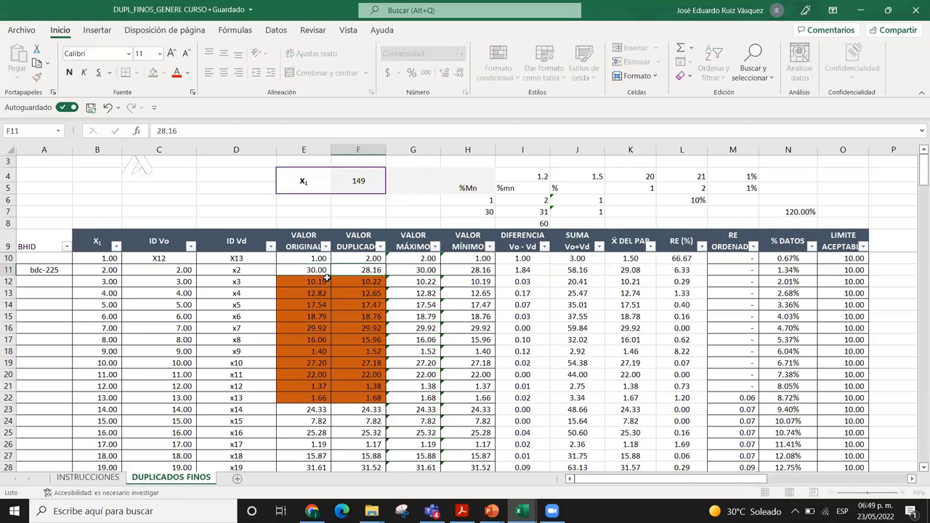
{"action": "type", "text": "31"}
{"action": "key", "text": "Tab"}
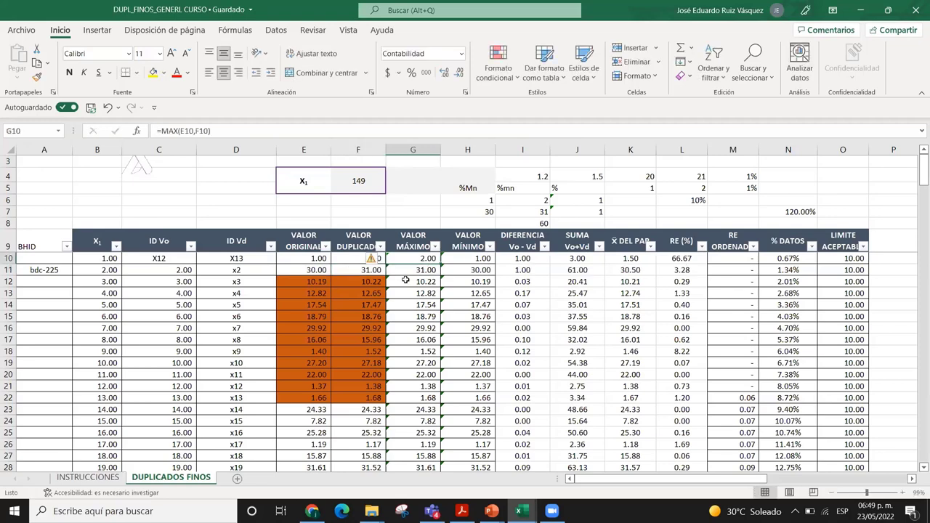
{"action": "left_click", "coordinate": [429, 302]}
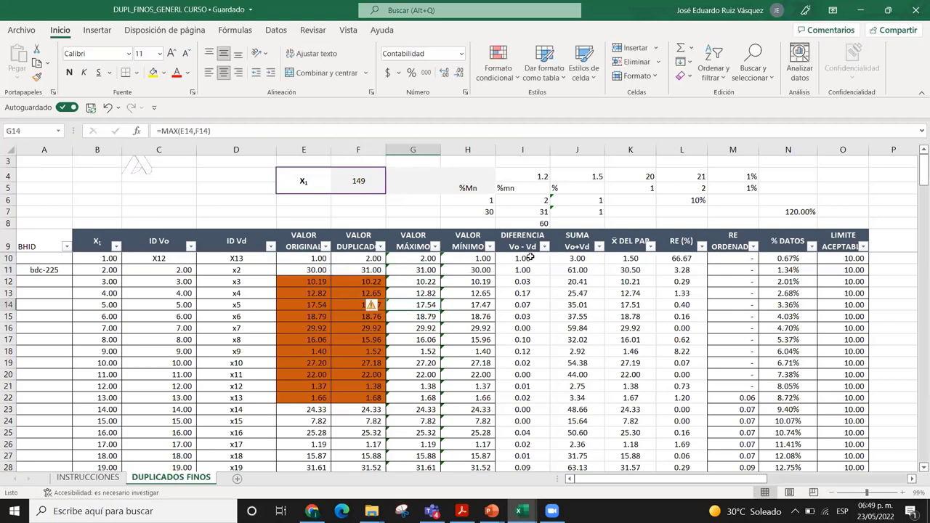
Compare the absolute difference, pair mean and relative error of the first two sample pairs in rows 10 and 11
{"action": "left_click_drag", "start_coordinate": [529, 258], "coordinate": [530, 271]}
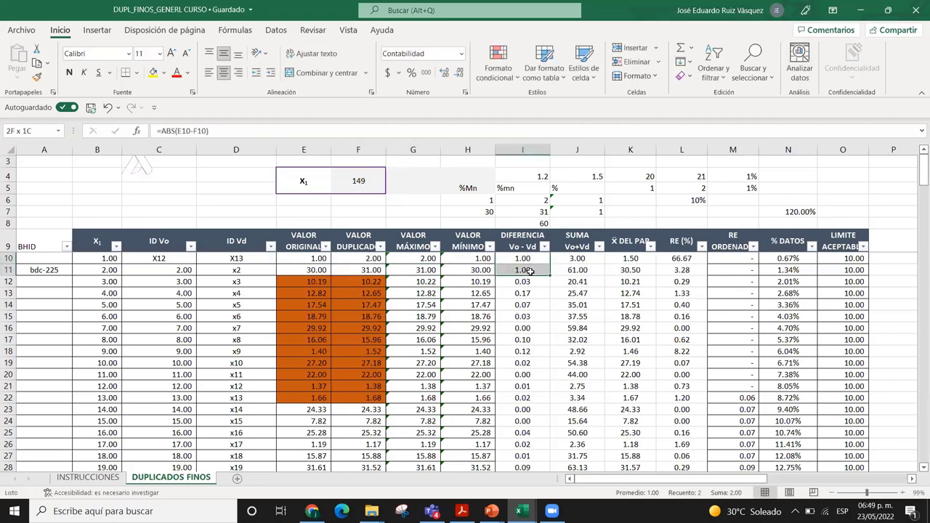
{"action": "left_click", "coordinate": [681, 260]}
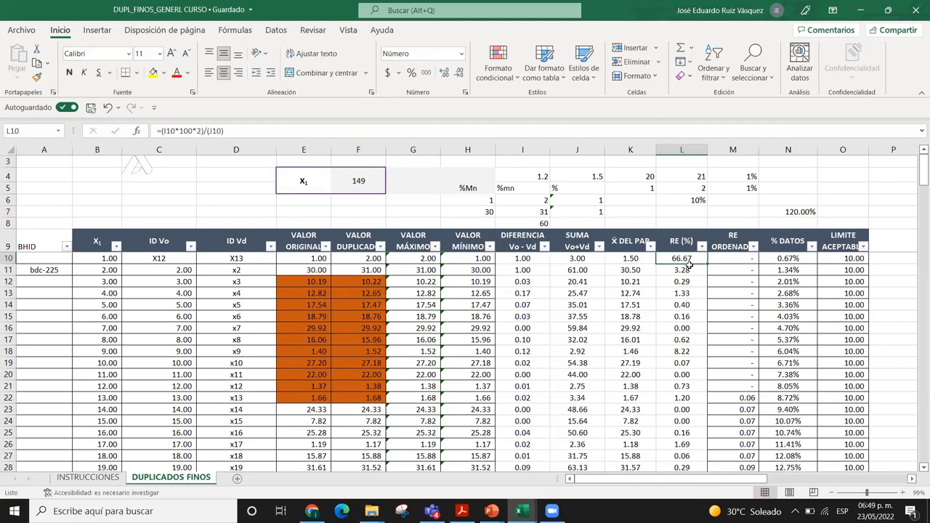
{"action": "left_click", "coordinate": [688, 271]}
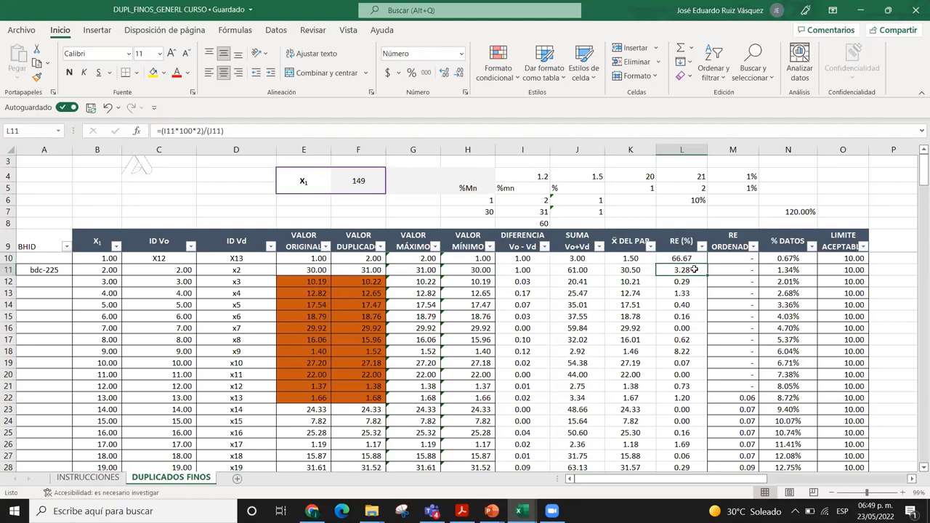
{"action": "key", "text": "Up"}
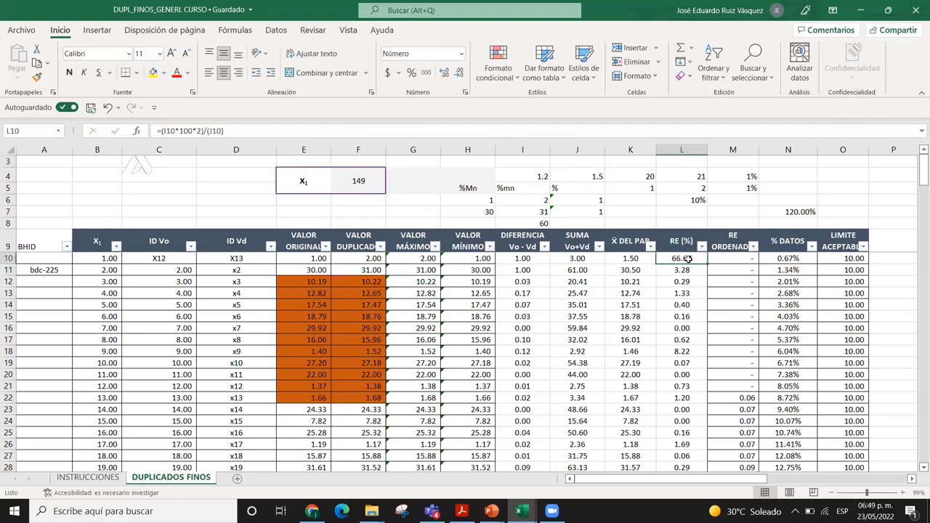
{"action": "left_click", "coordinate": [686, 270]}
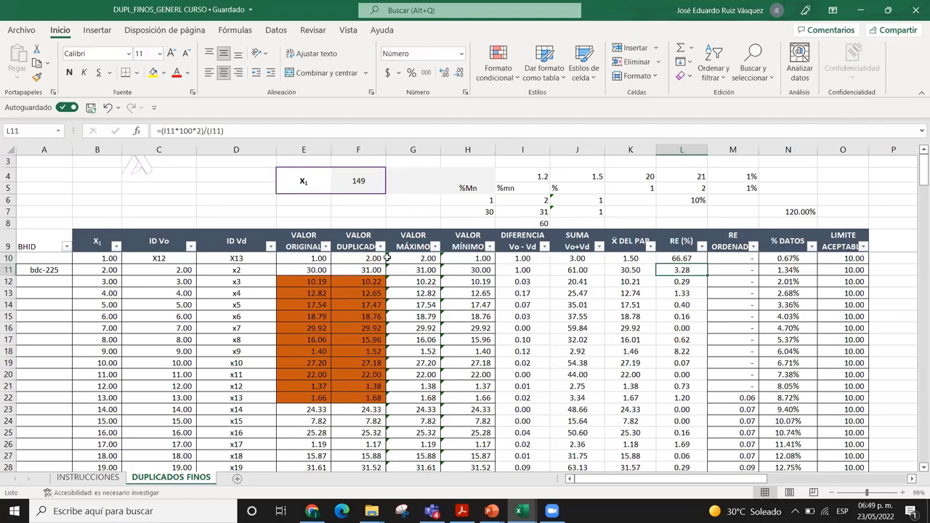
{"action": "left_click", "coordinate": [623, 261]}
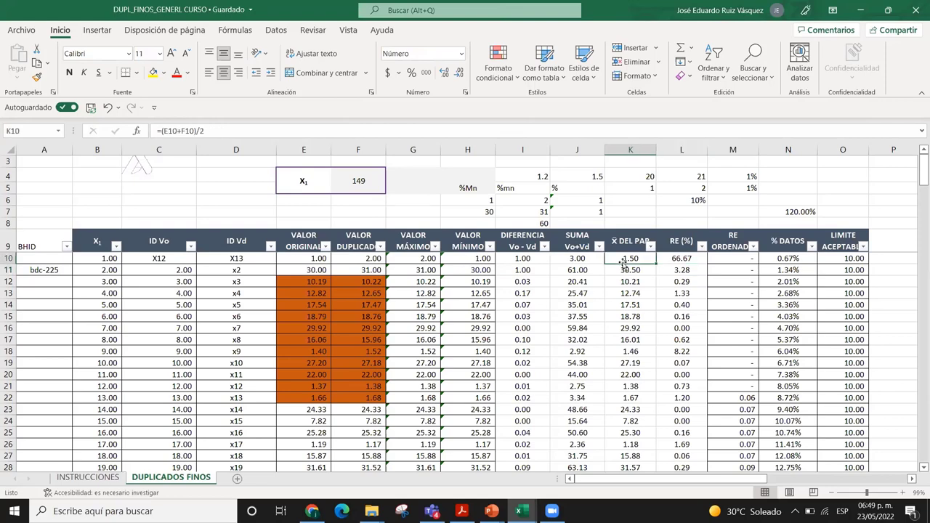
{"action": "left_click", "coordinate": [318, 262]}
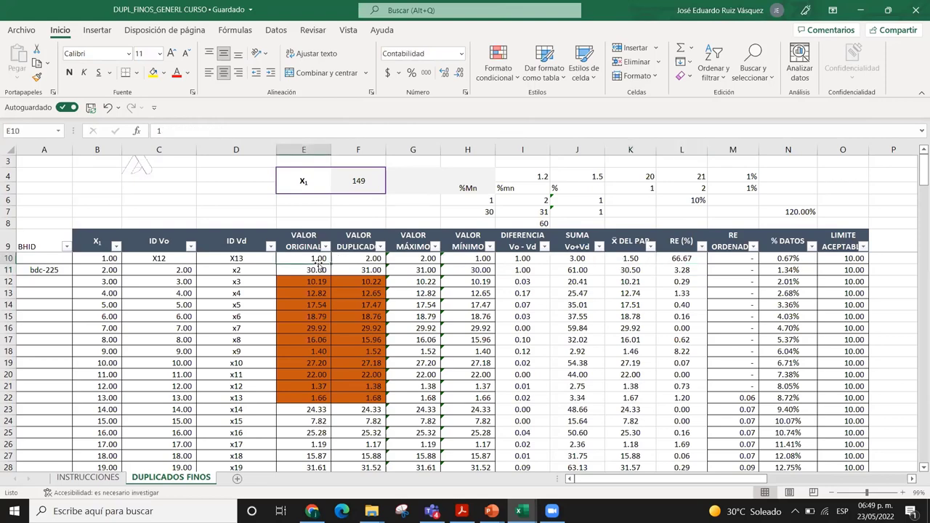
{"action": "left_click", "coordinate": [322, 270]}
{"action": "left_click", "coordinate": [317, 258]}
{"action": "left_click", "coordinate": [329, 269]}
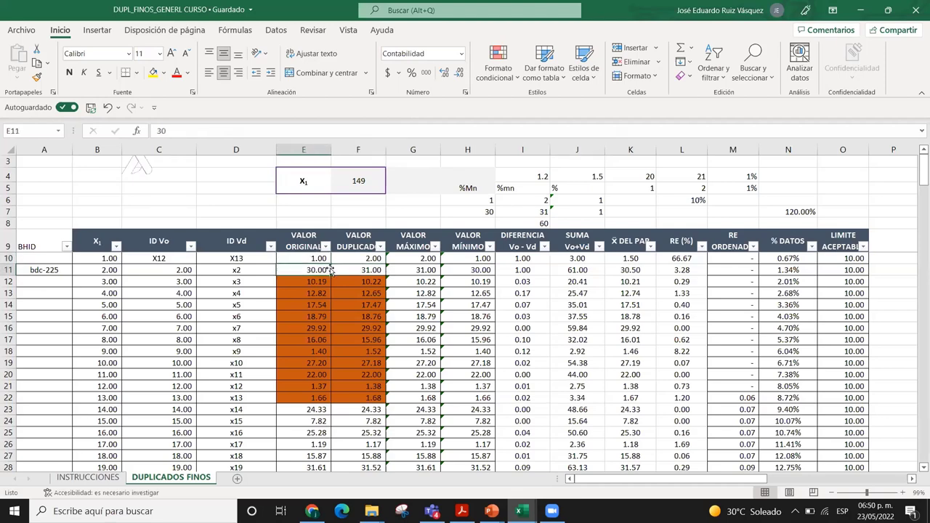
Set the first pair's original value to .4 in E10 and its duplicate value to .5 in F10, and check its relative error
{"action": "key", "text": "Up"}
{"action": "key", "text": "Down"}
{"action": "key", "text": "Up"}
{"action": "type", "text": "0.4"}
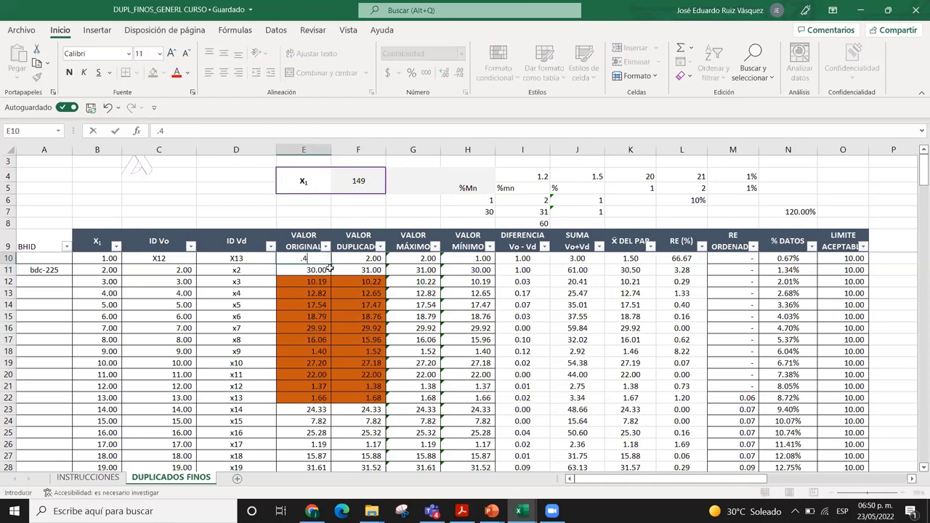
{"action": "key", "text": "Tab"}
{"action": "type", "text": "0.5"}
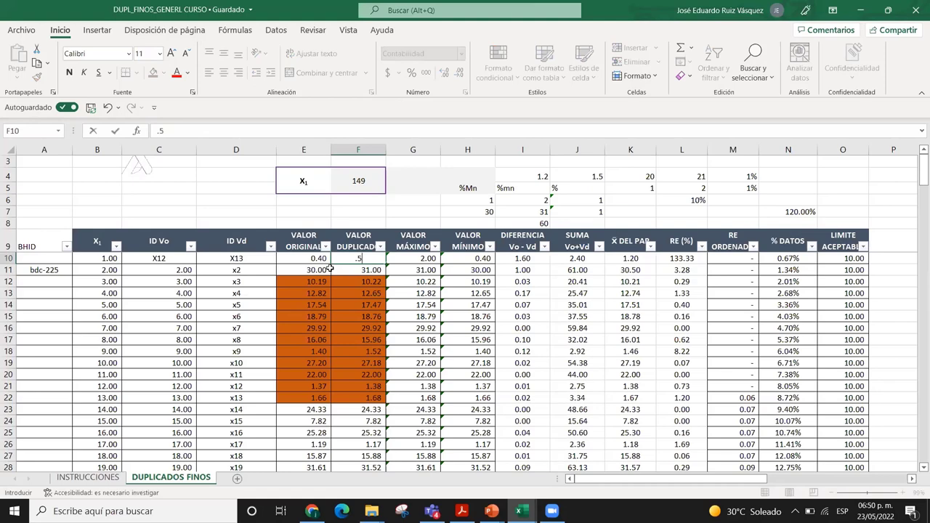
{"action": "key", "text": "Tab"}
{"action": "key", "text": "Tab"}
{"action": "key", "text": "Tab"}
{"action": "key", "text": "Tab"}
{"action": "key", "text": "Tab"}
{"action": "key", "text": "Tab"}
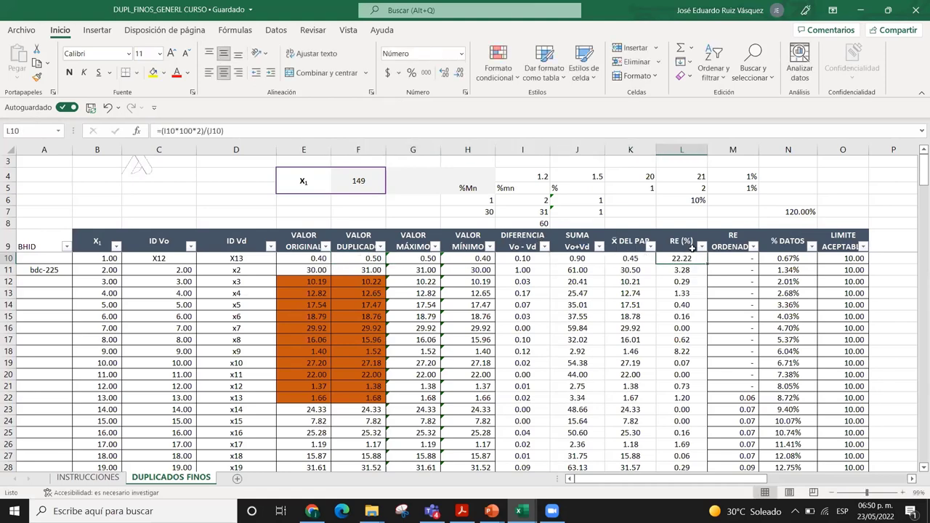
Set the second pair's duplicate value in F11 to 33
{"action": "left_click", "coordinate": [320, 269]}
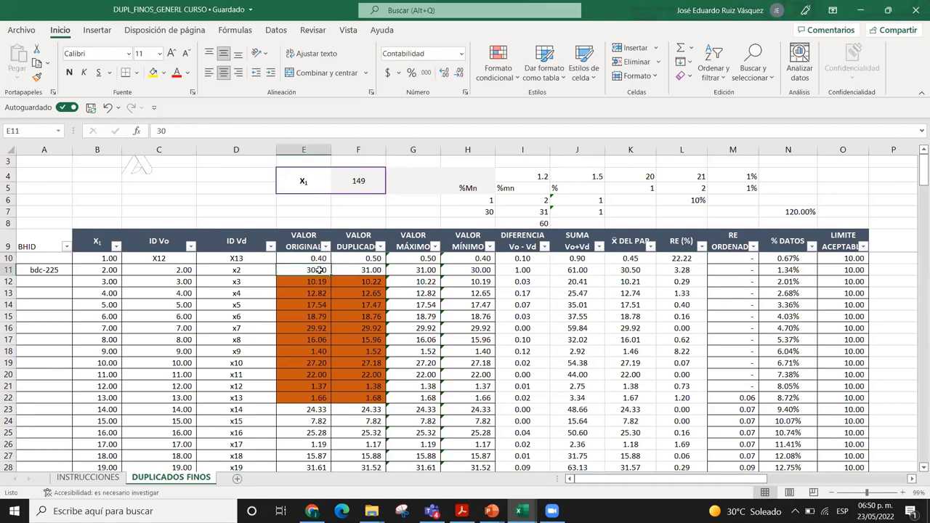
{"action": "key", "text": "Tab"}
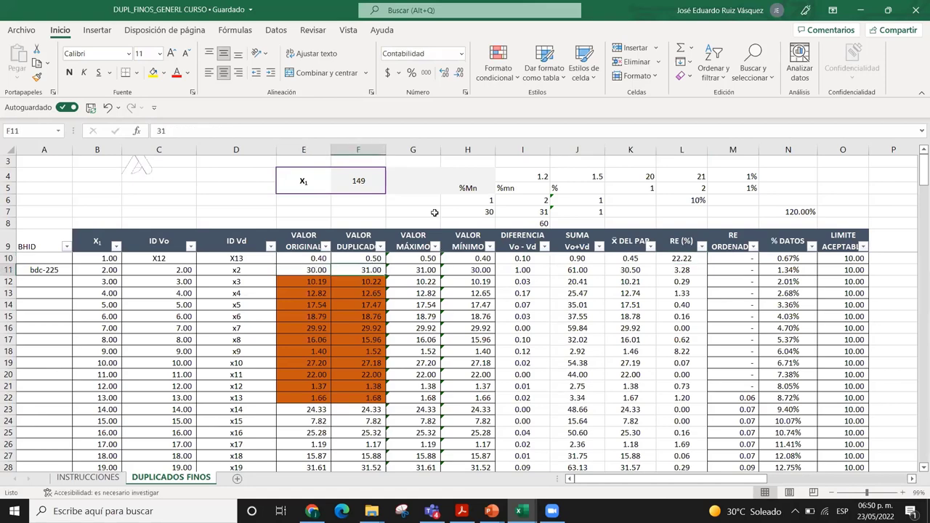
{"action": "type", "text": "34"}
{"action": "key", "text": "Tab"}
{"action": "left_click", "coordinate": [367, 270]}
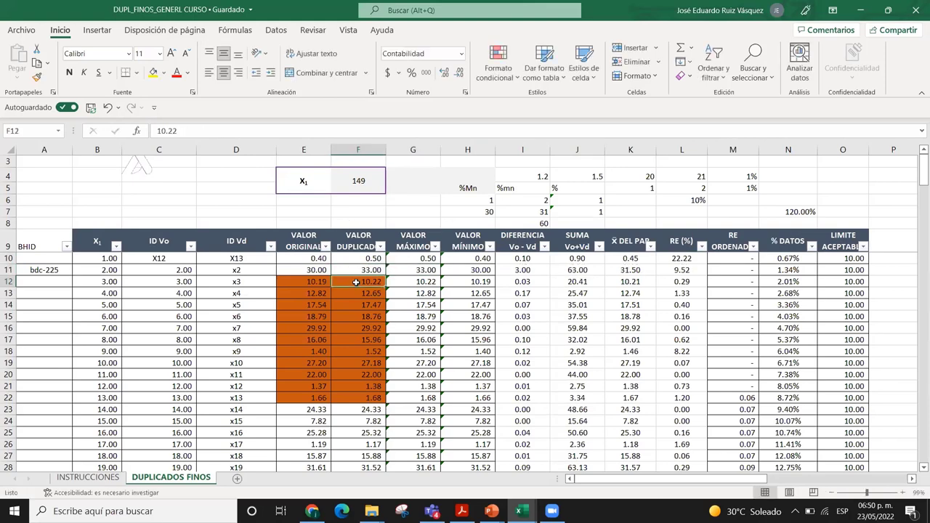
Compare the RE (%) results of the low-grade pair in row 10 and the high-grade pair in row 11
{"action": "key", "text": "Left"}
{"action": "key", "text": "Right"}
{"action": "key", "text": "Left"}
{"action": "key", "text": "Right"}
{"action": "key", "text": "Right"}
{"action": "key", "text": "Right"}
{"action": "key", "text": "Right"}
{"action": "key", "text": "Right"}
{"action": "key", "text": "Right"}
{"action": "key", "text": "Right"}
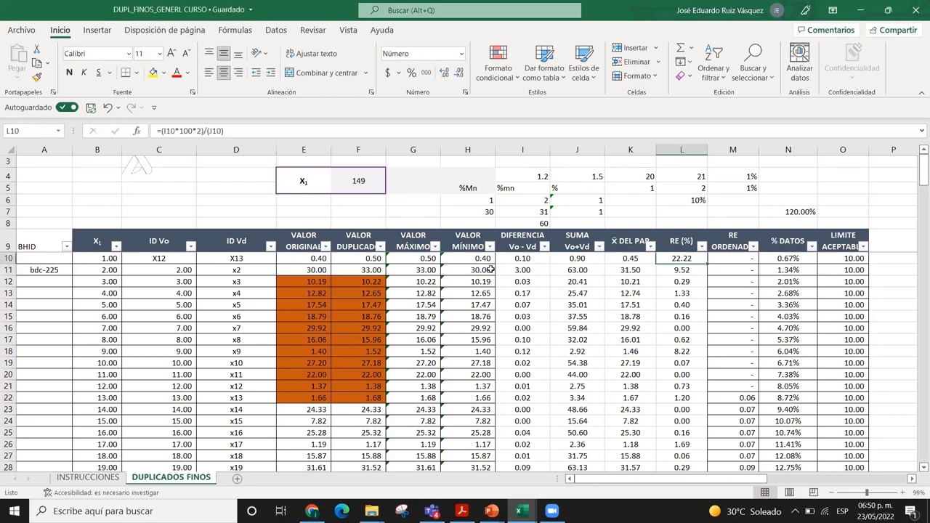
{"action": "left_click", "coordinate": [379, 259]}
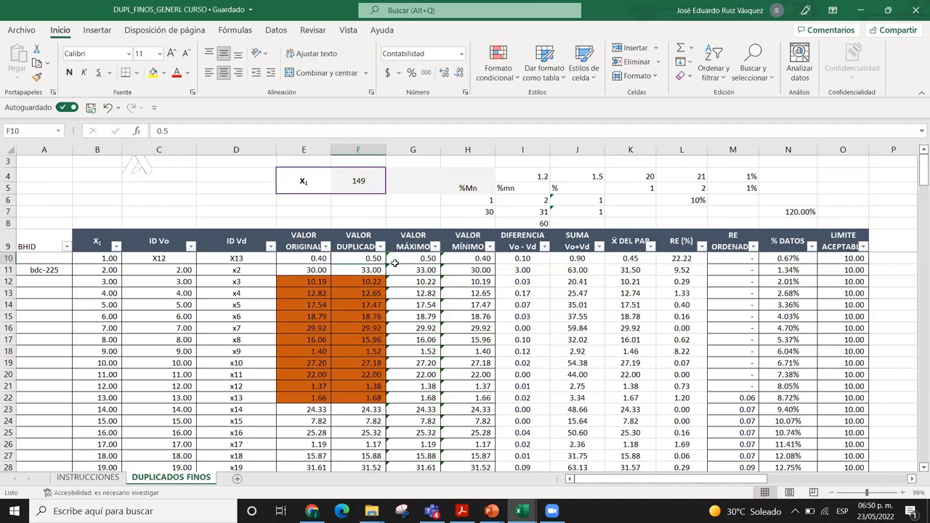
{"action": "left_click", "coordinate": [677, 258]}
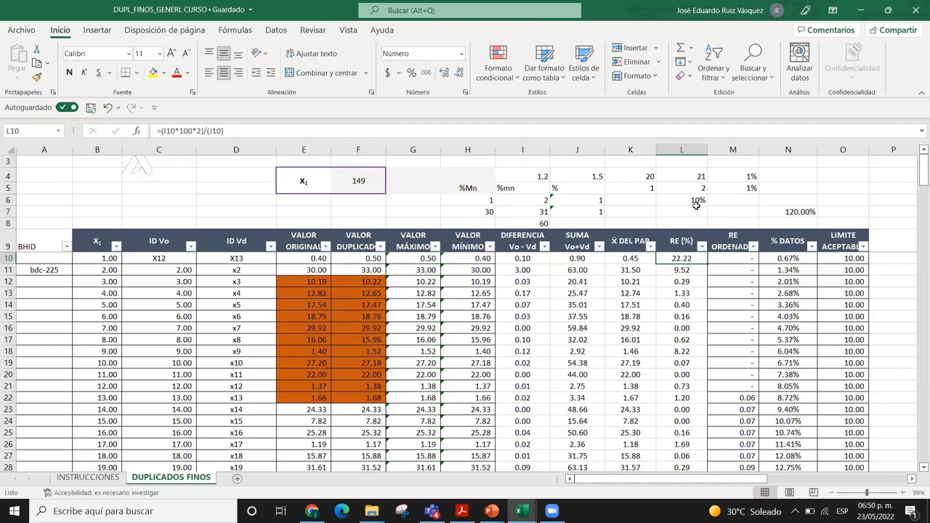
{"action": "left_click", "coordinate": [776, 200]}
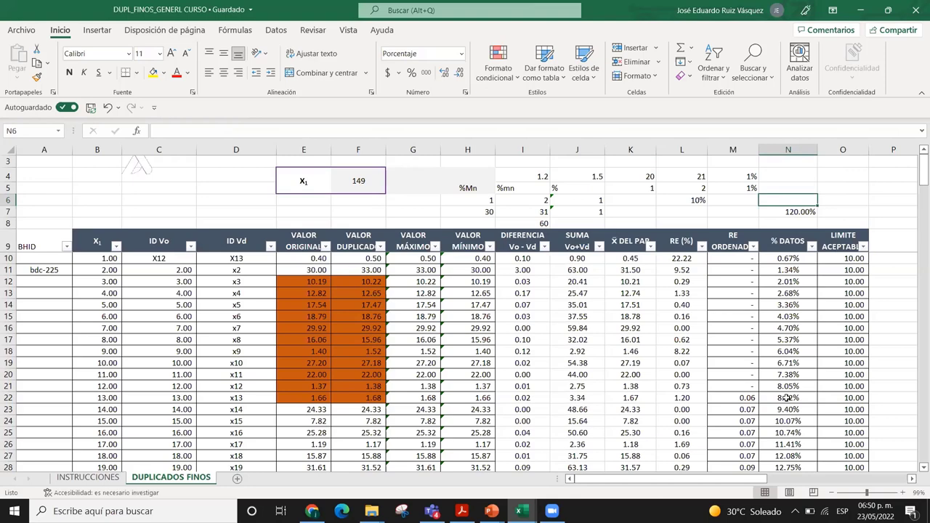
Examine the row 10 formulas for the minimum value, maximum value and absolute difference, leaving them unedited
{"action": "left_click", "coordinate": [505, 288]}
{"action": "left_click", "coordinate": [456, 260]}
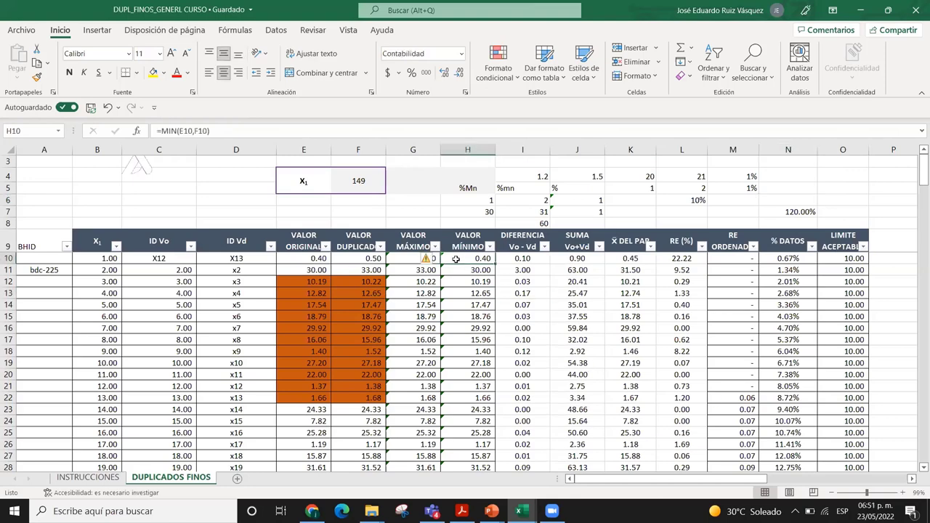
{"action": "left_click", "coordinate": [511, 262]}
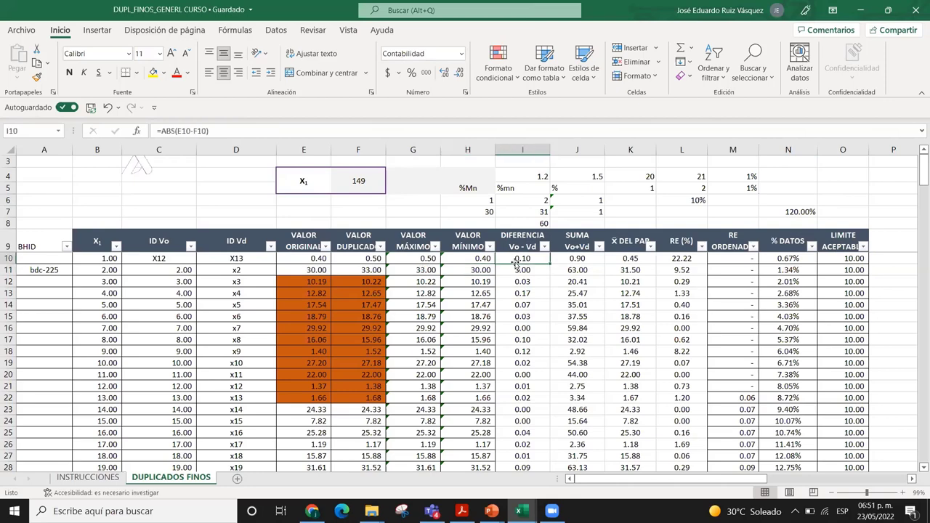
{"action": "left_click", "coordinate": [417, 256]}
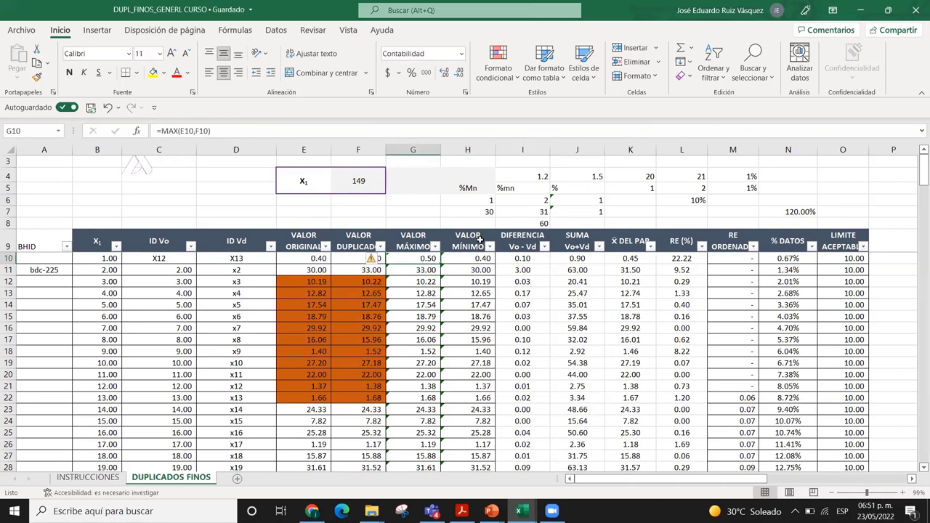
{"action": "left_click", "coordinate": [524, 258]}
{"action": "double_click", "coordinate": [527, 258]}
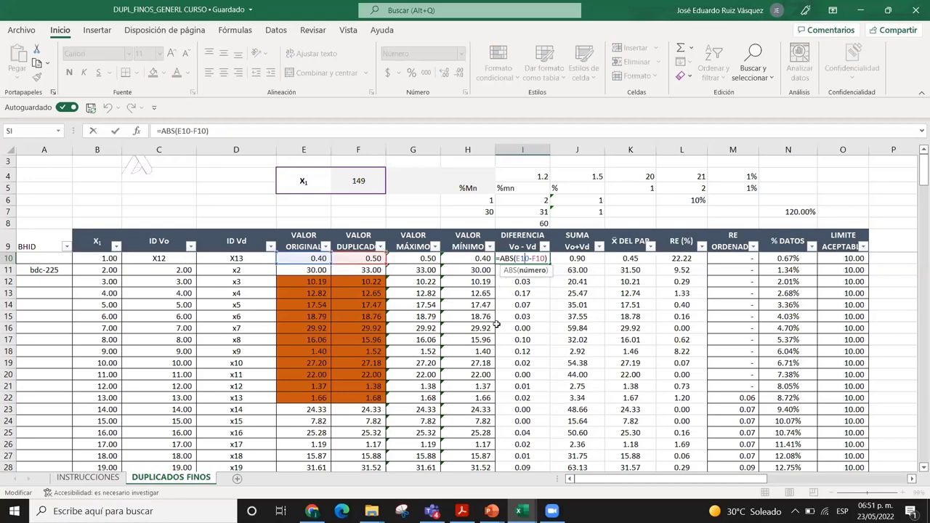
{"action": "key", "text": "Escape"}
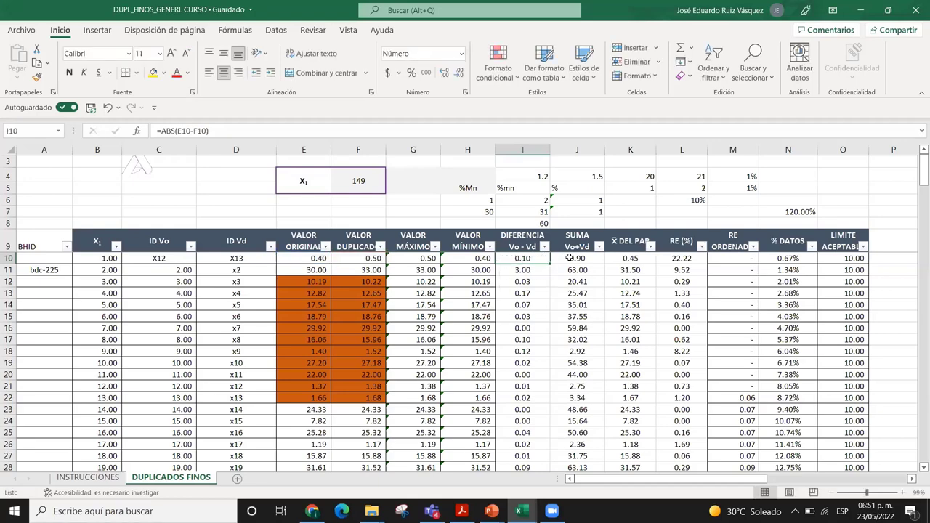
Inspect the first pair's sum formula in J10 and mean formula in K10 without changing them
{"action": "left_click", "coordinate": [570, 258]}
{"action": "double_click", "coordinate": [571, 258]}
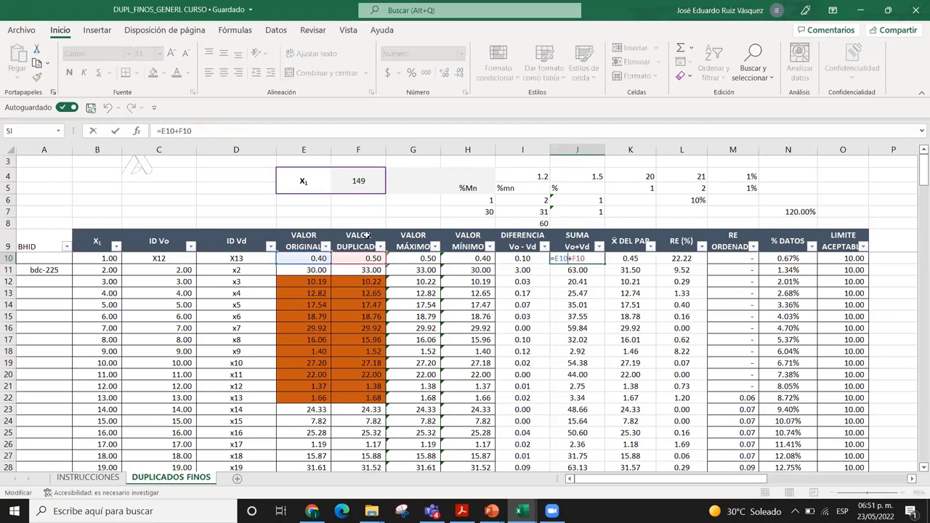
{"action": "key", "text": "Escape"}
{"action": "left_click", "coordinate": [648, 262]}
{"action": "double_click", "coordinate": [638, 257]}
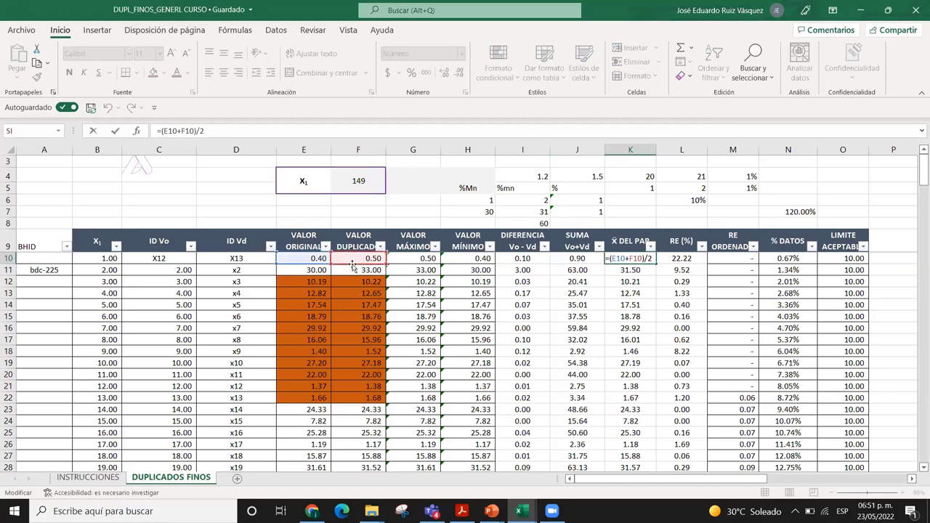
{"action": "key", "text": "Escape"}
Inspect the relative error formula in L10, the ordered RE value in M10 and the % DATOS formula in N10
{"action": "key", "text": "Right"}
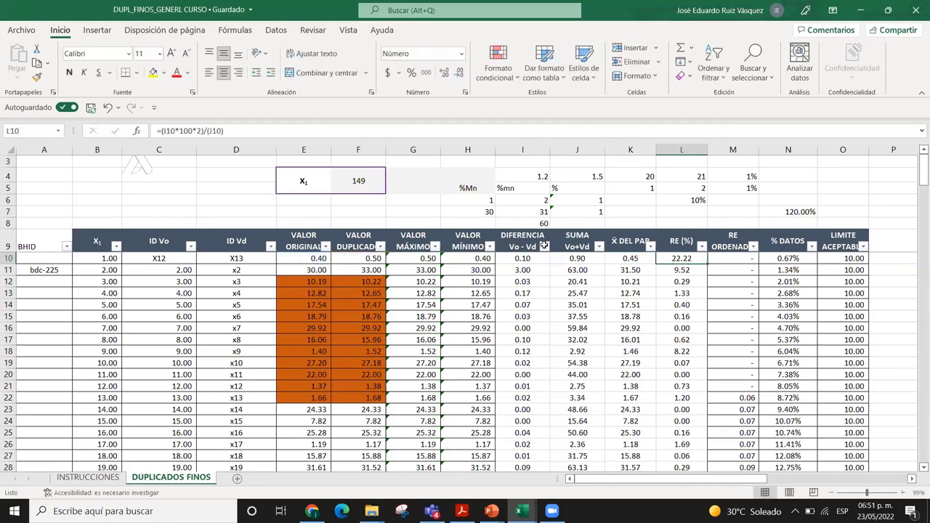
{"action": "double_click", "coordinate": [682, 259]}
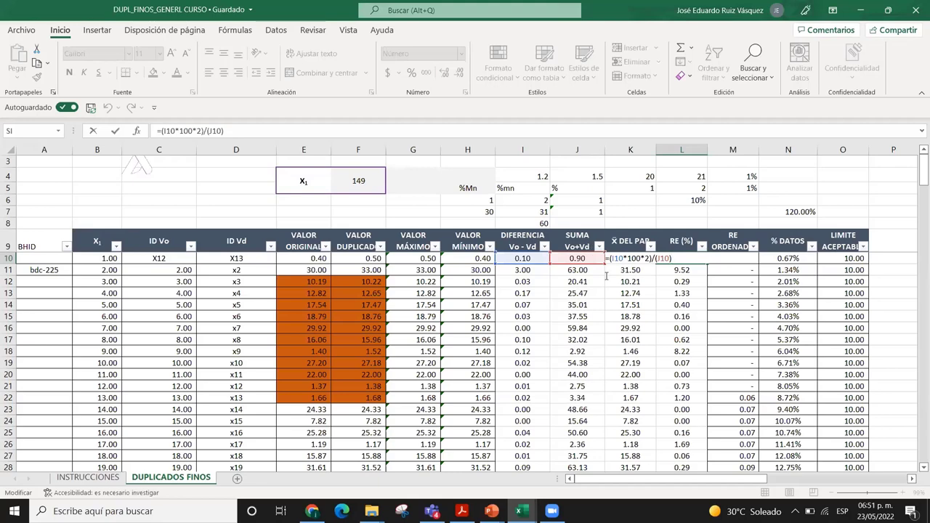
{"action": "key", "text": "Tab"}
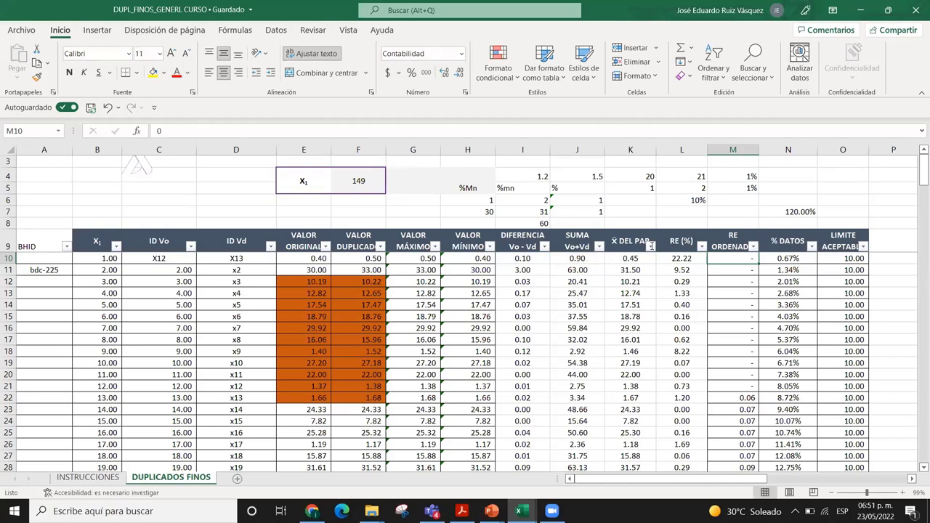
{"action": "left_click", "coordinate": [764, 256]}
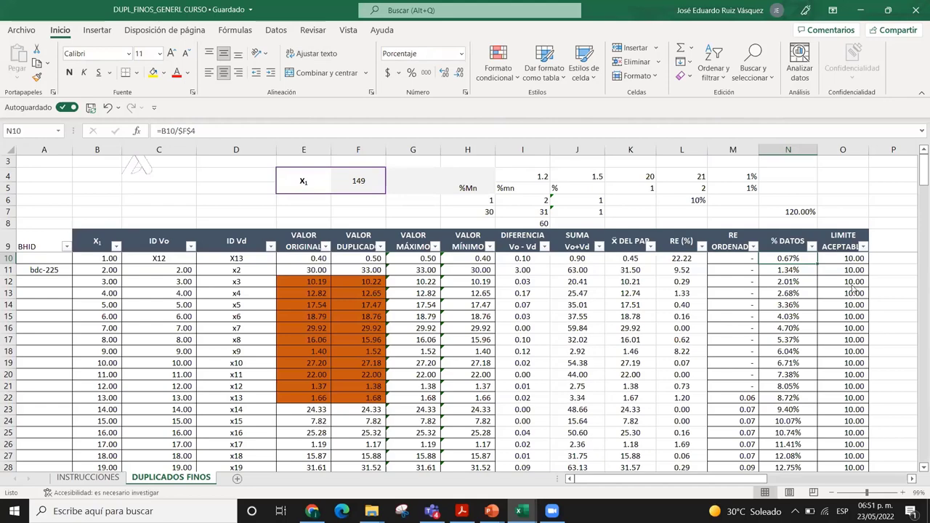
Examine the ERROR ACUMULADO. DUPLICADOS FINOS chart beside the data table
{"action": "left_click", "coordinate": [854, 287]}
{"action": "key", "text": "Right"}
{"action": "key", "text": "Right"}
{"action": "key", "text": "Right"}
{"action": "key", "text": "Right"}
{"action": "key", "text": "Right"}
{"action": "key", "text": "Right"}
{"action": "key", "text": "Right"}
{"action": "key", "text": "Right"}
{"action": "key", "text": "Right"}
{"action": "key", "text": "Right"}
{"action": "key", "text": "Right"}
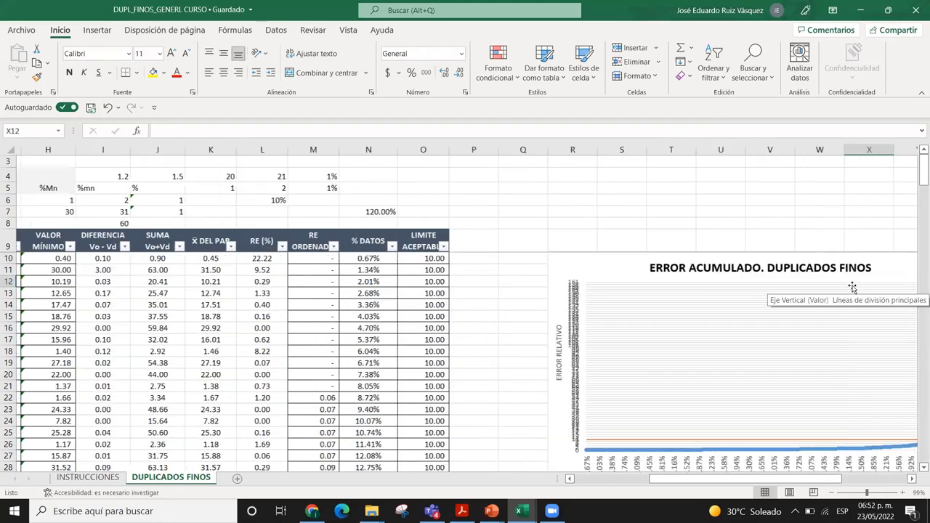
{"action": "key", "text": "Left"}
{"action": "key", "text": "Left"}
{"action": "key", "text": "Left"}
{"action": "key", "text": "Up"}
{"action": "key", "text": "Up"}
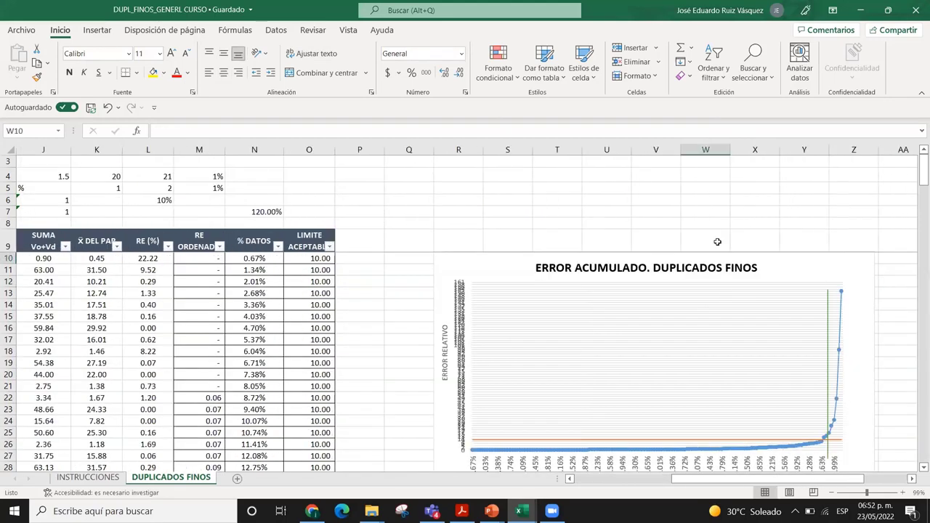
{"action": "key", "text": "Down"}
{"action": "key", "text": "Down"}
{"action": "key", "text": "Down"}
{"action": "key", "text": "Down"}
{"action": "key", "text": "Down"}
{"action": "key", "text": "Down"}
{"action": "key", "text": "Down"}
{"action": "key", "text": "Down"}
{"action": "key", "text": "Down"}
{"action": "key", "text": "Down"}
{"action": "key", "text": "Down"}
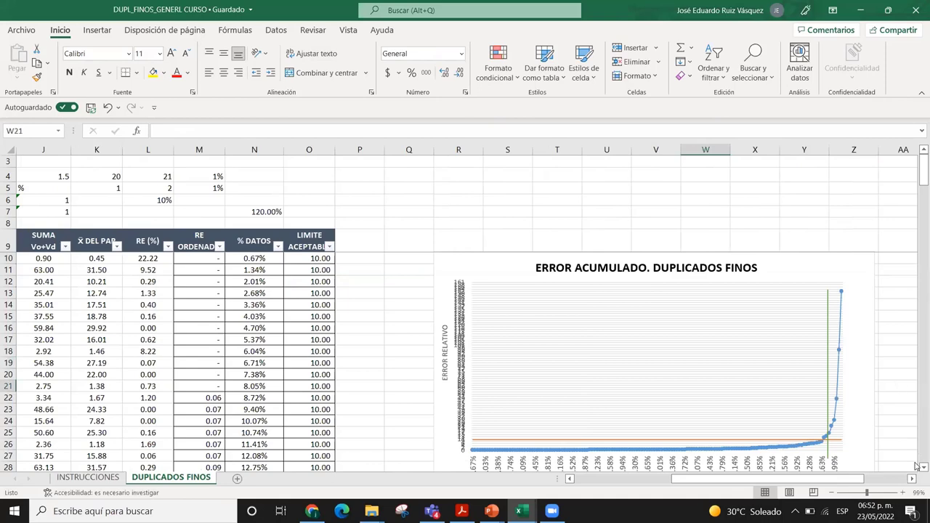
Examine the accumulated error chart and the original-versus-duplicate scatter chart with its regression and limit lines, and return to the duplicates data table
{"action": "scroll", "coordinate": [916, 472], "scroll_direction": "down", "scroll_amount": 2}
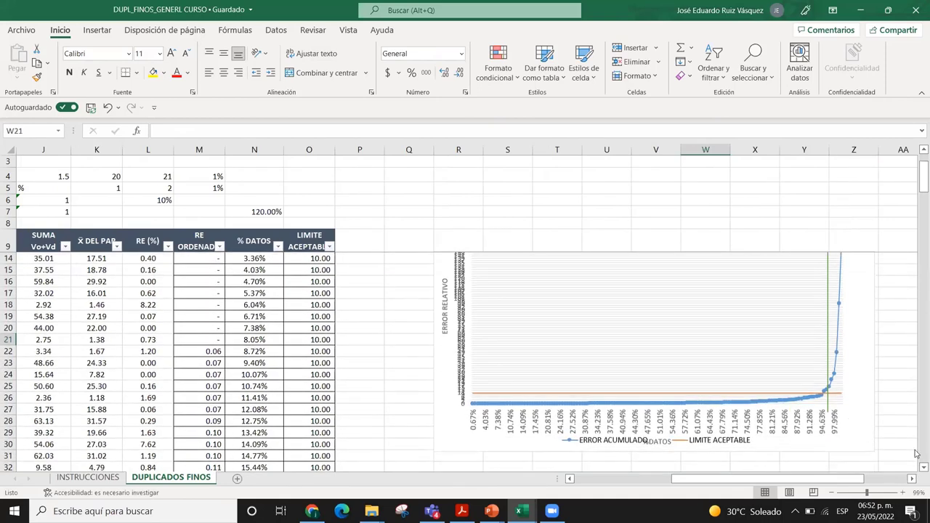
{"action": "scroll", "coordinate": [917, 149], "scroll_direction": "up", "scroll_amount": 2}
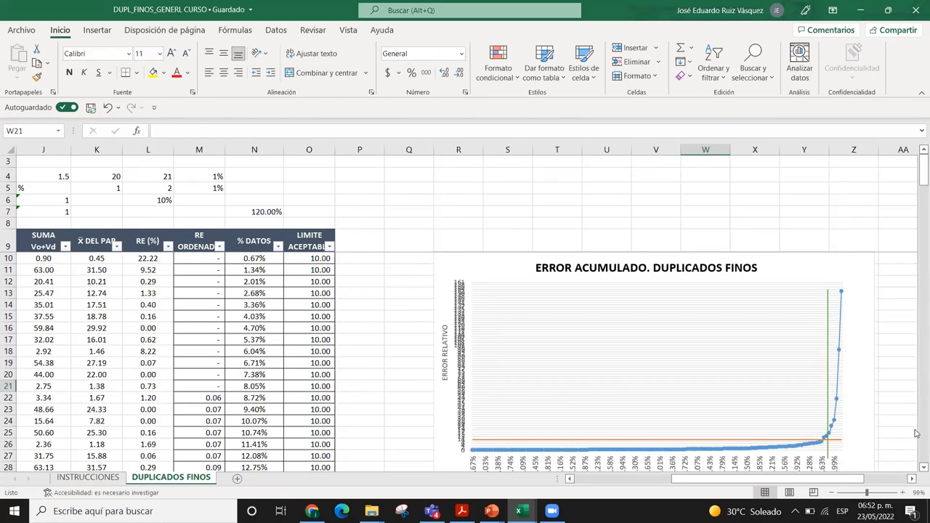
{"action": "scroll", "coordinate": [915, 434], "scroll_direction": "down", "scroll_amount": 12}
{"action": "scroll", "coordinate": [915, 229], "scroll_direction": "up", "scroll_amount": 3}
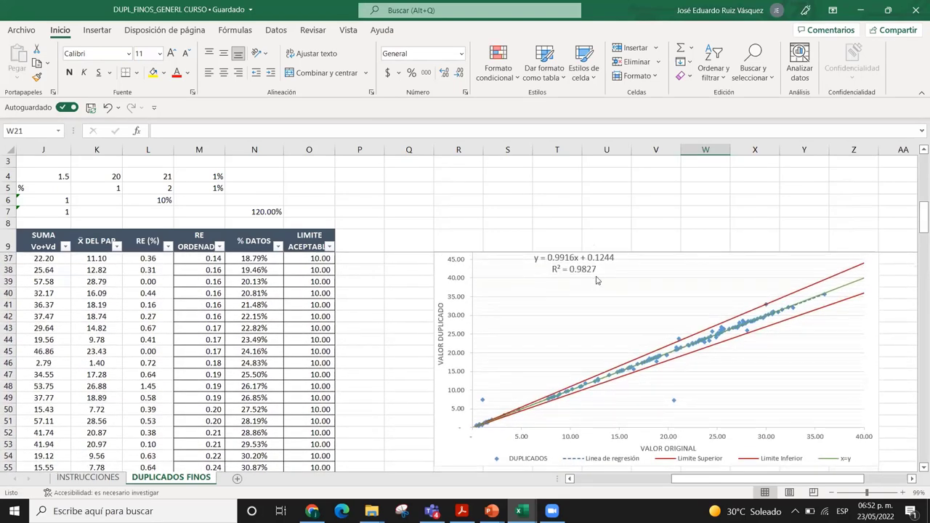
{"action": "left_click", "coordinate": [383, 235]}
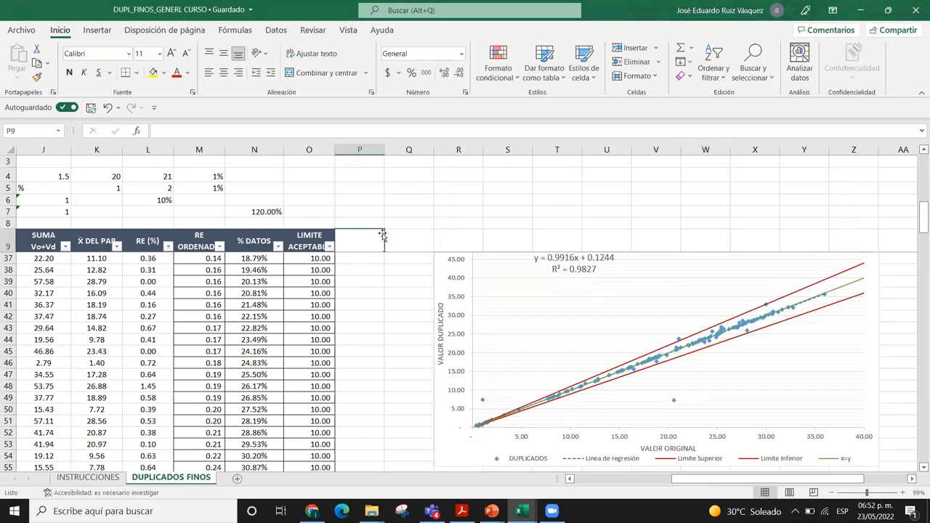
{"action": "left_click", "coordinate": [540, 185]}
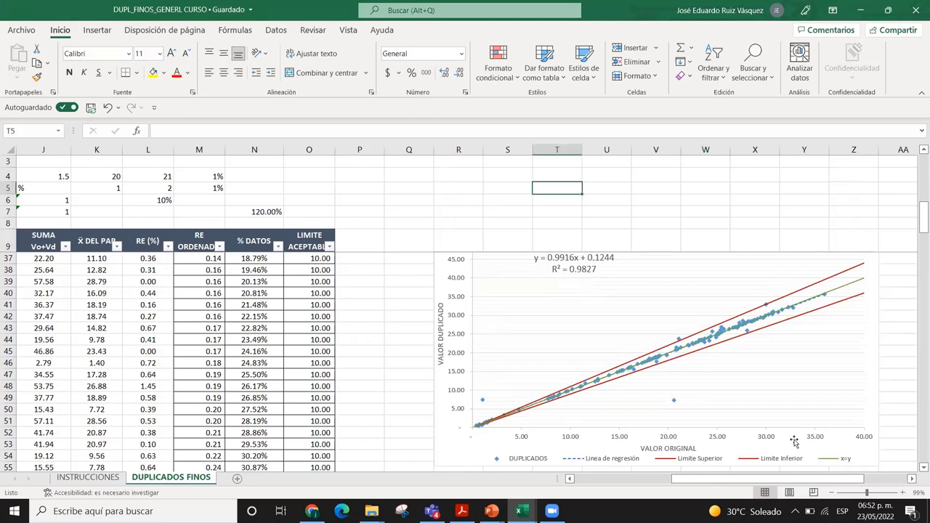
{"action": "left_click_drag", "start_coordinate": [842, 485], "coordinate": [745, 485]}
{"action": "left_click", "coordinate": [467, 444]}
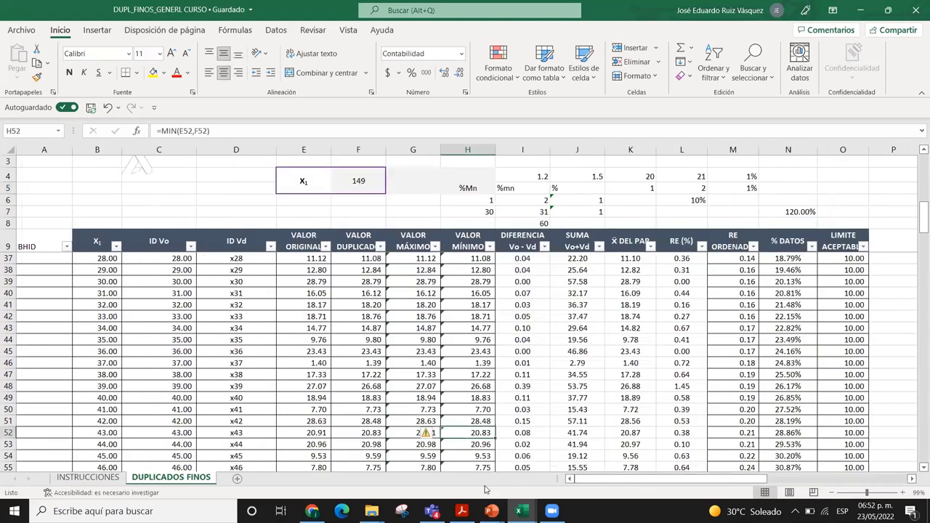
Switch to the workshop presentation in PowerPoint and show slide 15, "9.-TERCERIAS O EXTERNAS"
{"action": "mouse_move", "coordinate": [491, 511]}
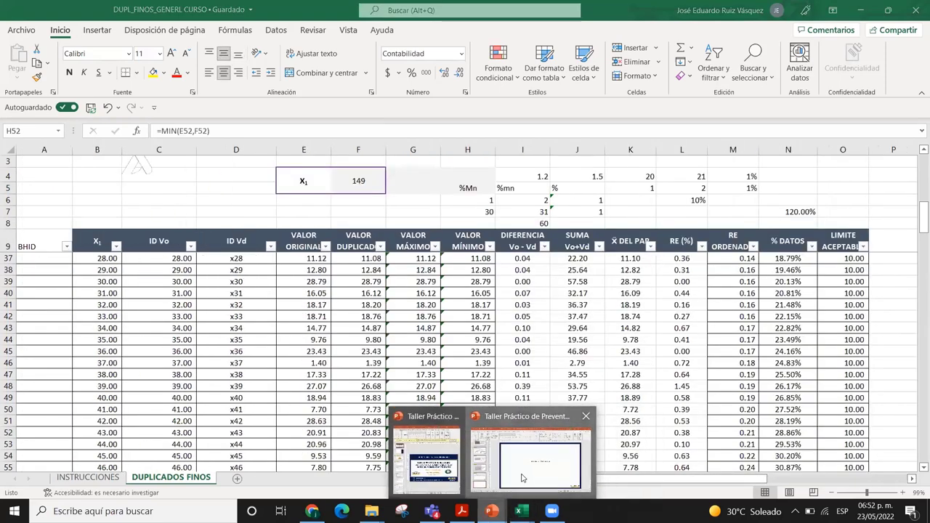
{"action": "left_click", "coordinate": [521, 478]}
{"action": "left_click", "coordinate": [46, 378]}
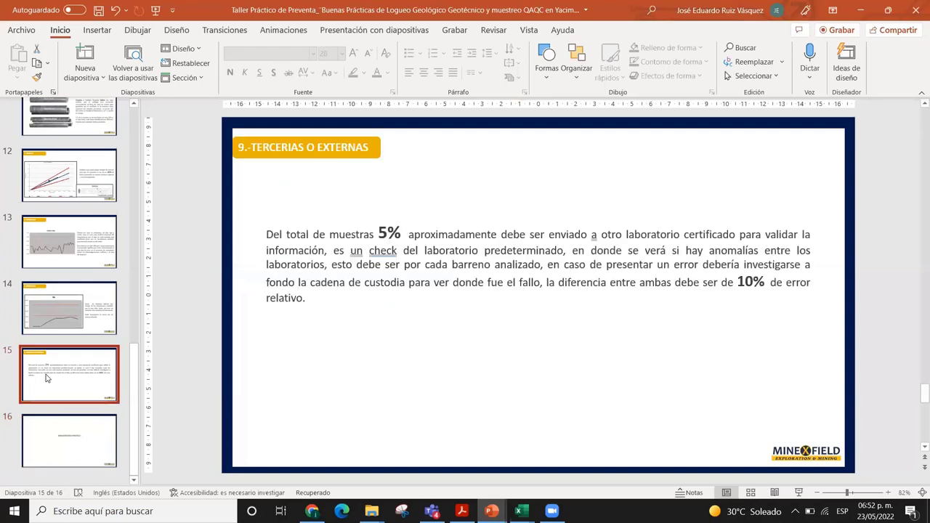